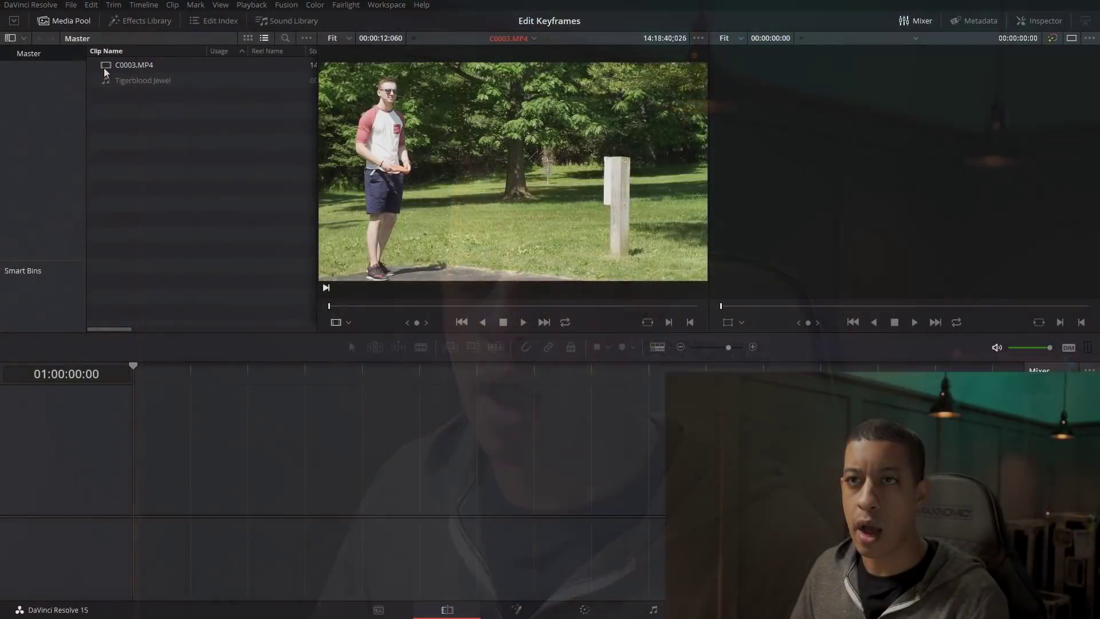
Step: Place C0003.MP4 on a new timeline, scrub through it, and return to the start
left_click_drag(104, 67, 132, 507)
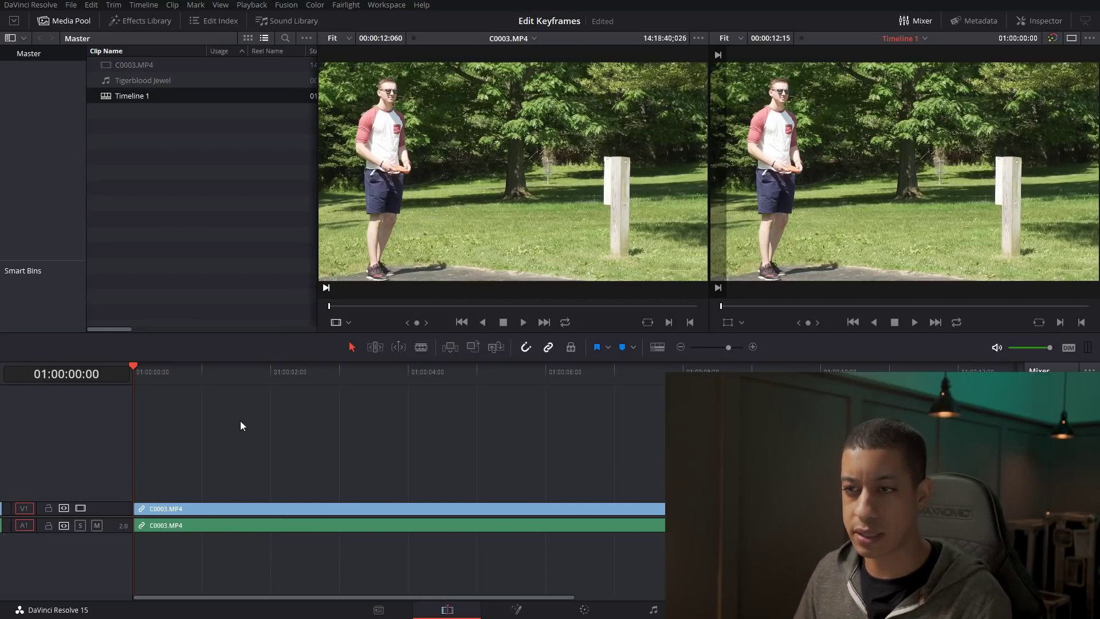
left_click_drag(249, 383, 302, 383)
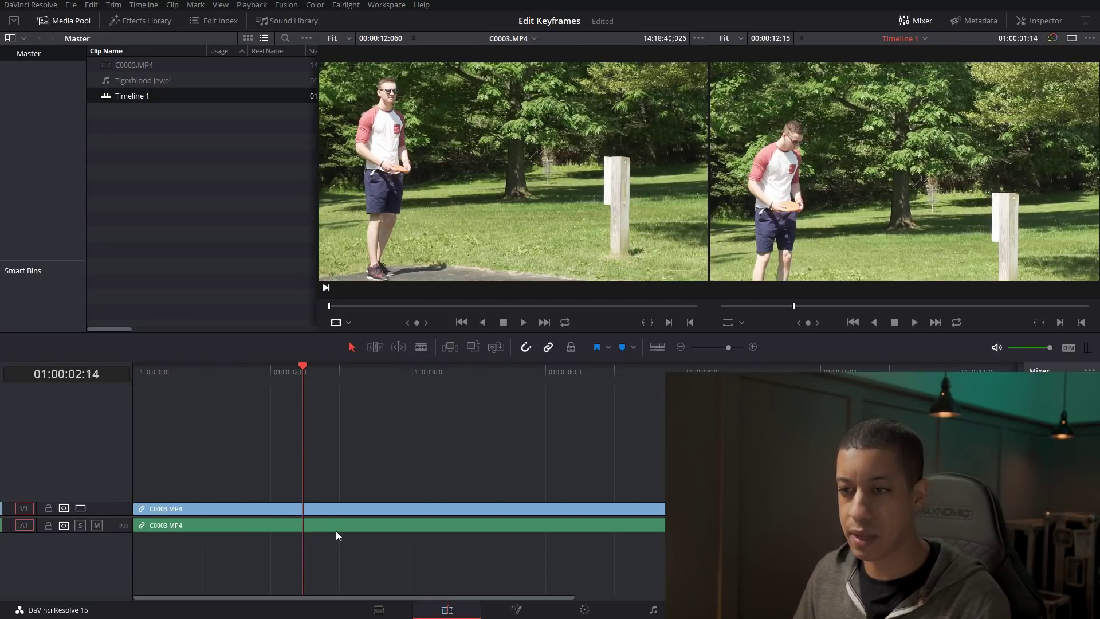
left_click(363, 503)
key("Home")
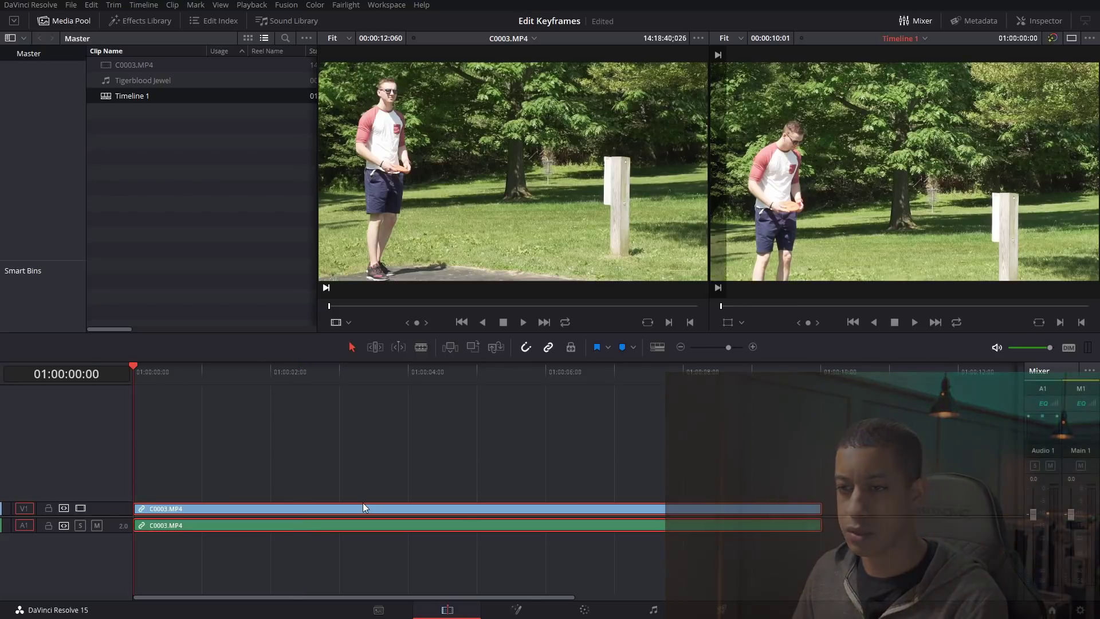
Step: Make the audio tracks taller and lower the C0003.MP4 audio volume
left_click(657, 348)
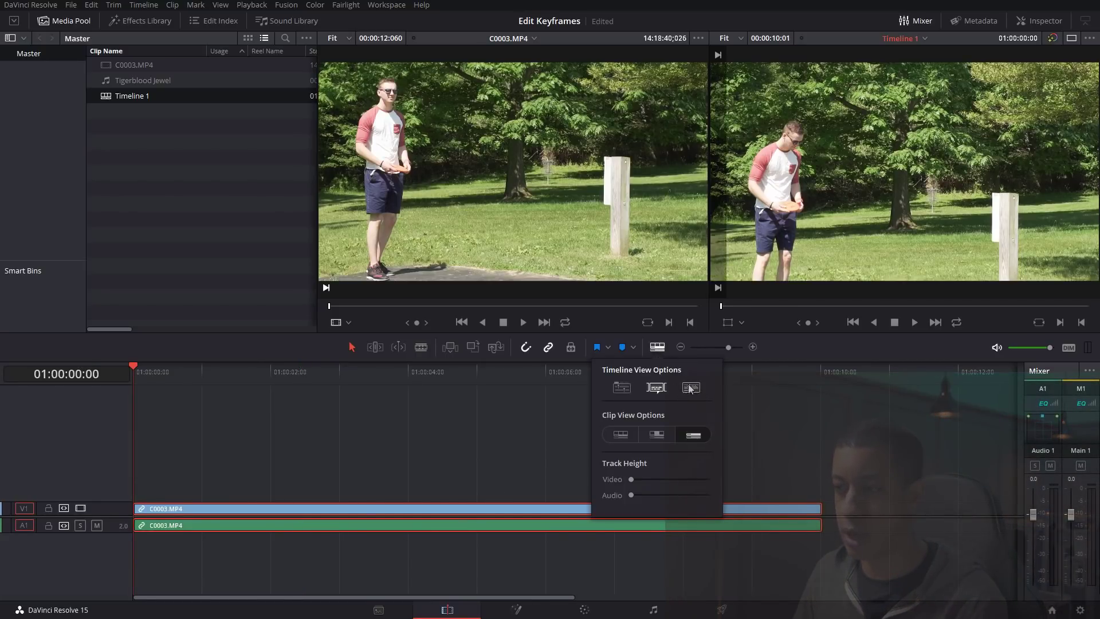
left_click_drag(631, 495, 695, 496)
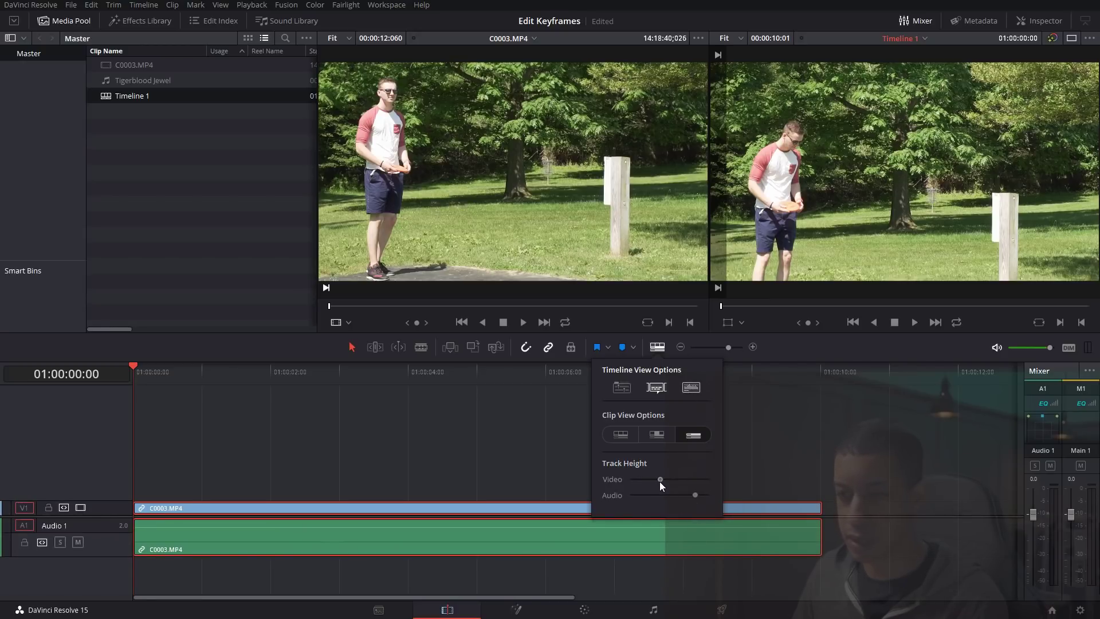
left_click(651, 483)
left_click_drag(468, 528, 469, 542)
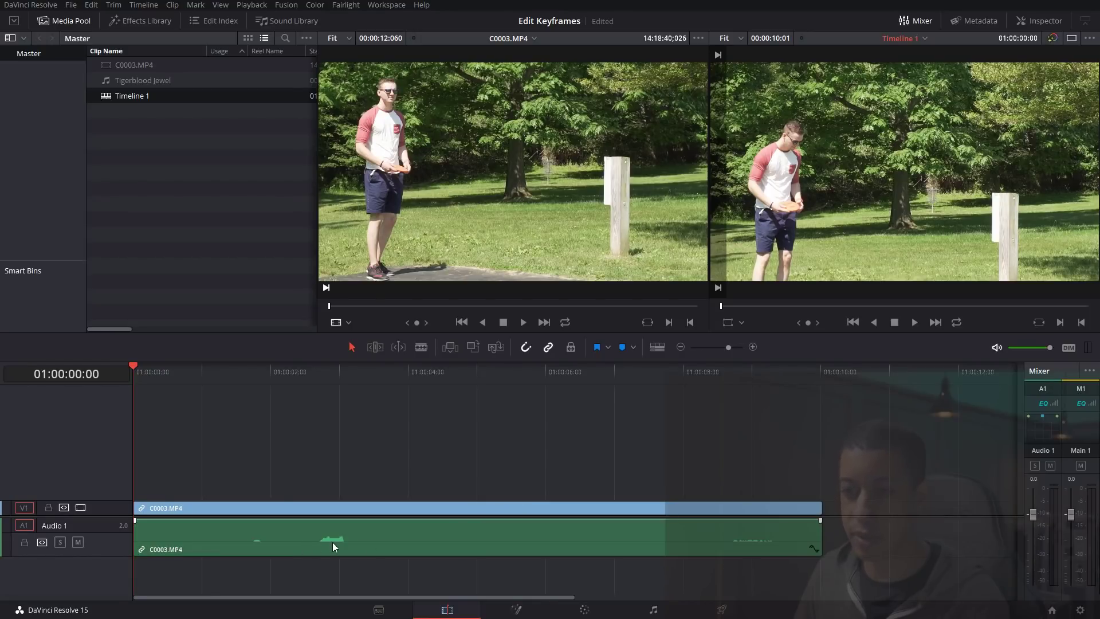
Step: Add Tigerblood Jewel music at the timeline start, trimmed to end with the video
left_click_drag(122, 85, 633, 579)
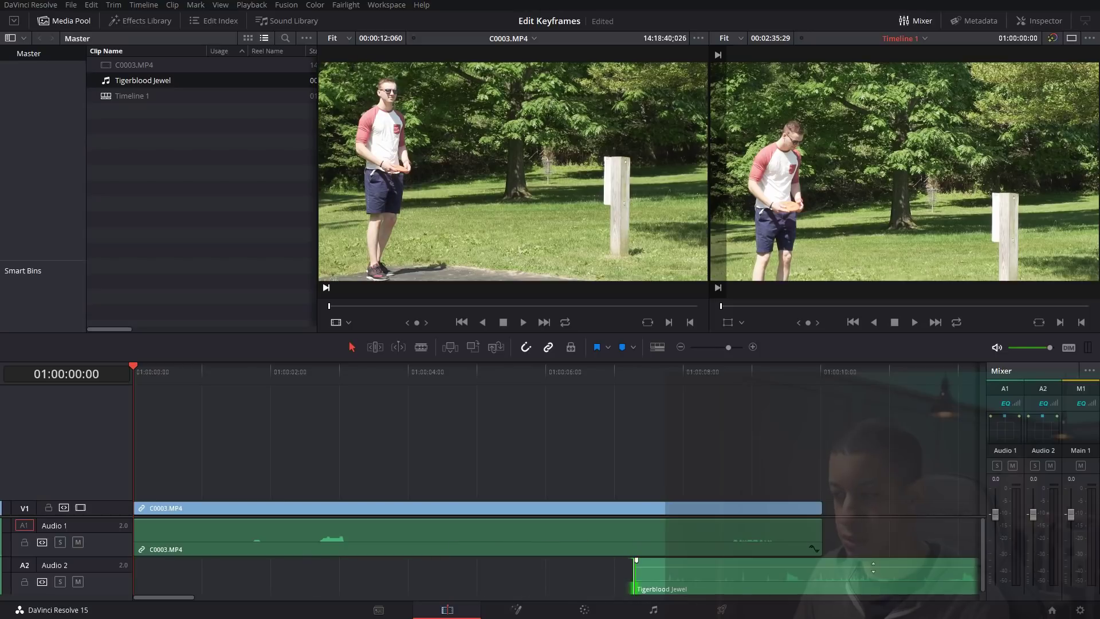
left_click_drag(873, 570, 365, 594)
left_click(823, 372)
key("shift+]")
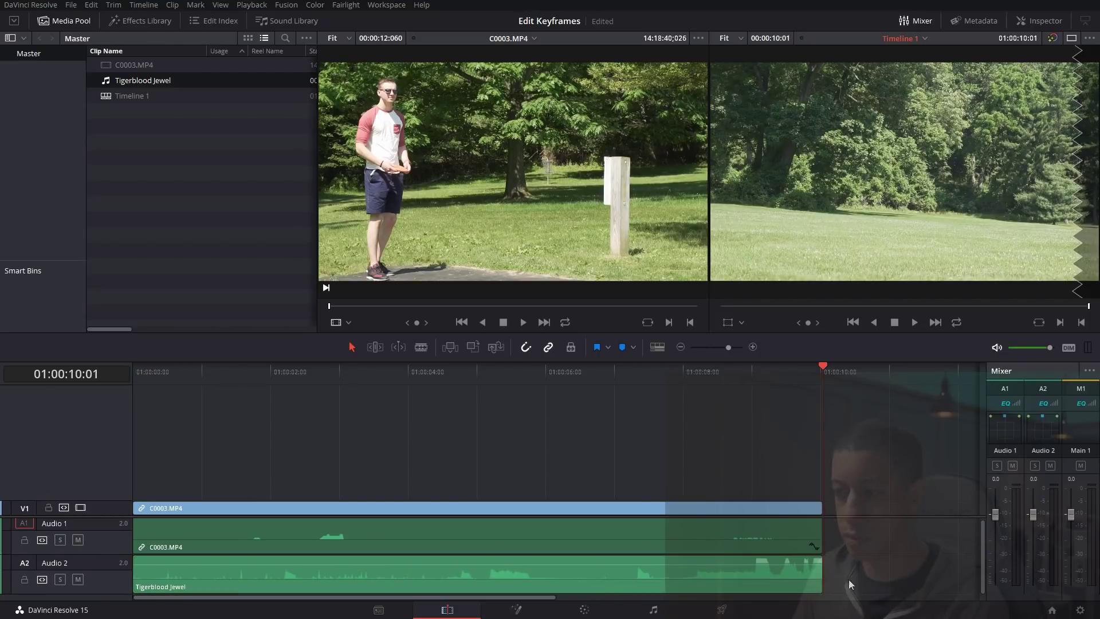
left_click(714, 579)
Step: Select C0003.MP4 and show its video properties in the Inspector
left_click_drag(254, 373, 233, 376)
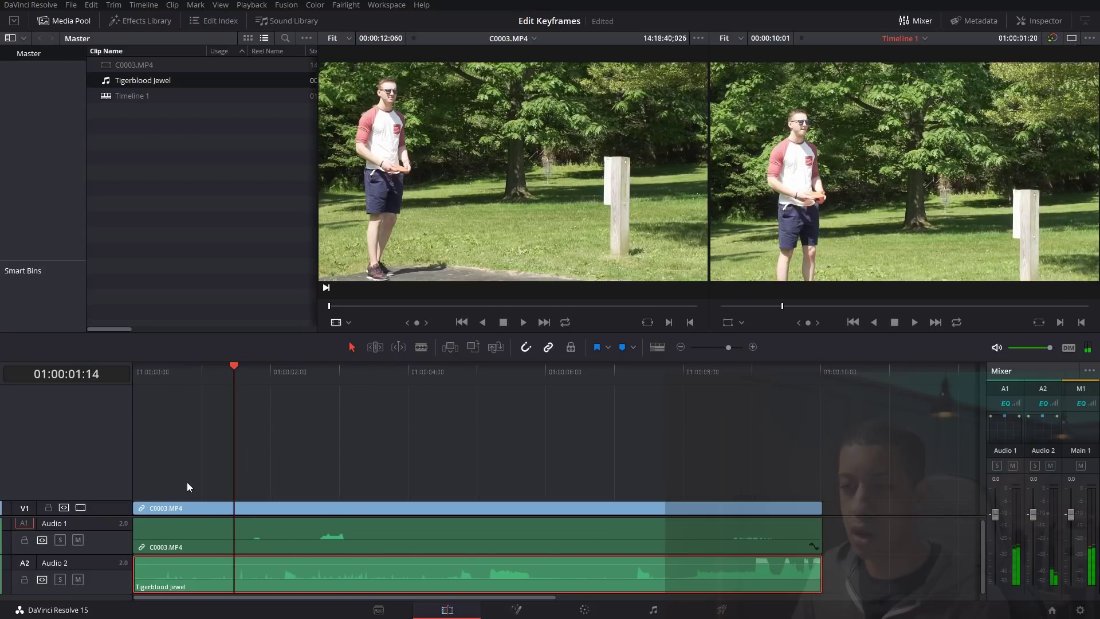
left_click(307, 509)
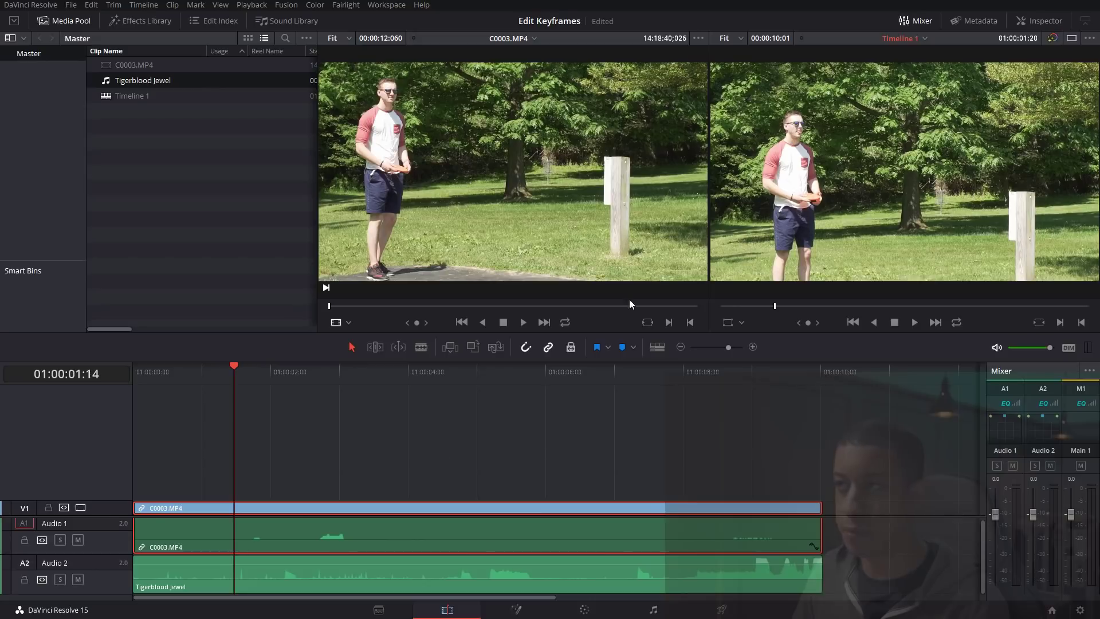
left_click(1042, 22)
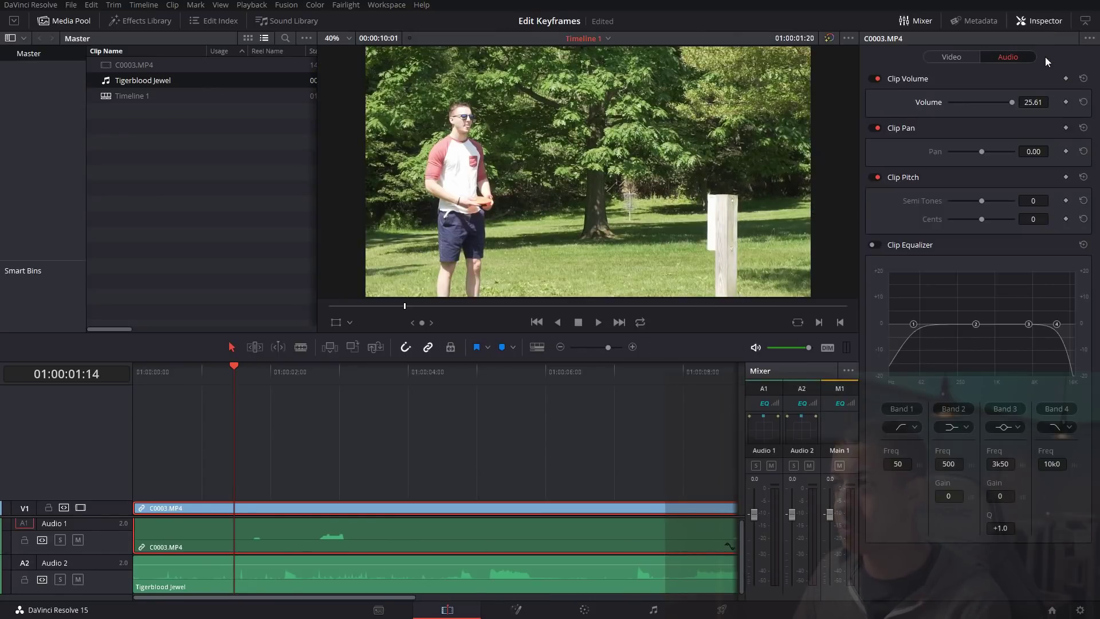
left_click(953, 57)
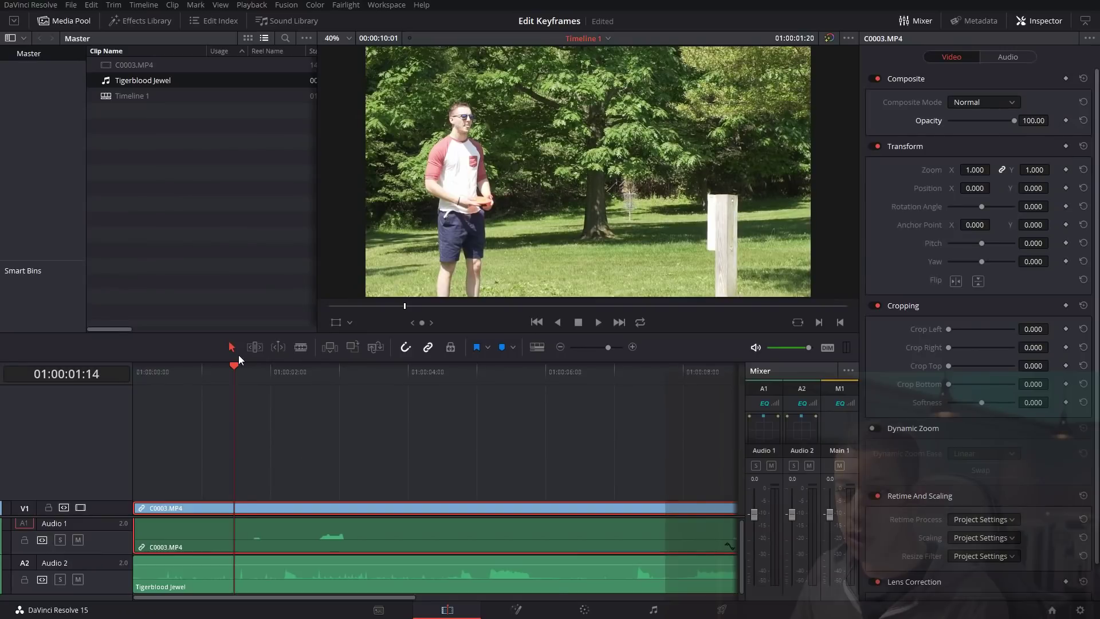
Step: Set an Opacity keyframe at 100.00 at 01:00:01:22
left_click_drag(263, 377, 236, 376)
left_click(597, 322)
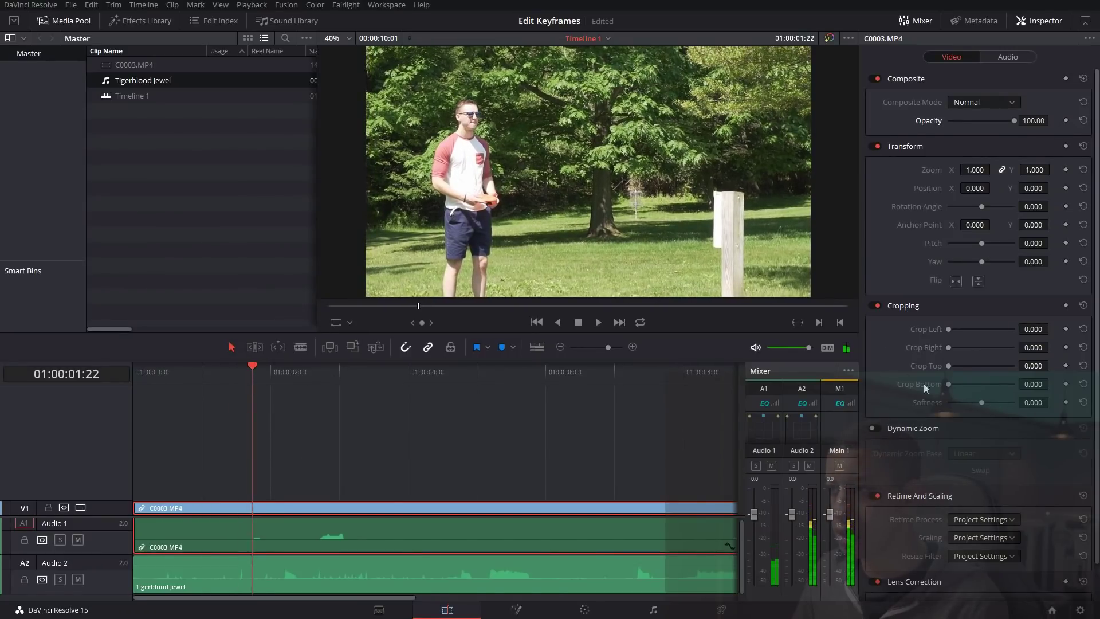
left_click(1066, 120)
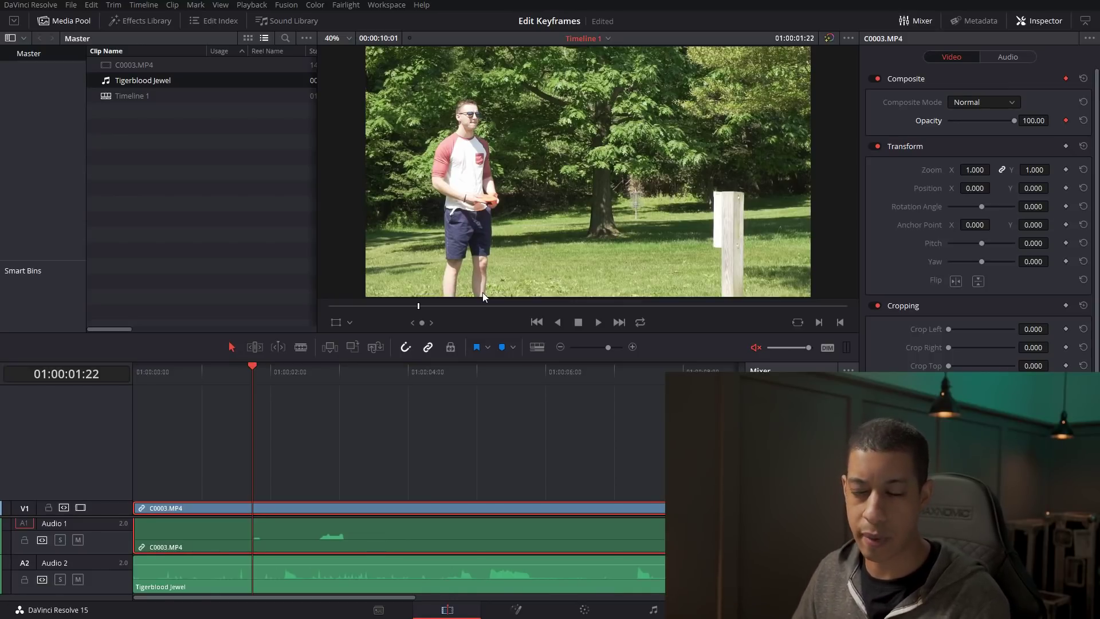
Step: Dip opacity to 52.17 near four seconds and keyframe Pitch from 0 to -0.196 by 01:00:06:03
left_click_drag(421, 376, 461, 377)
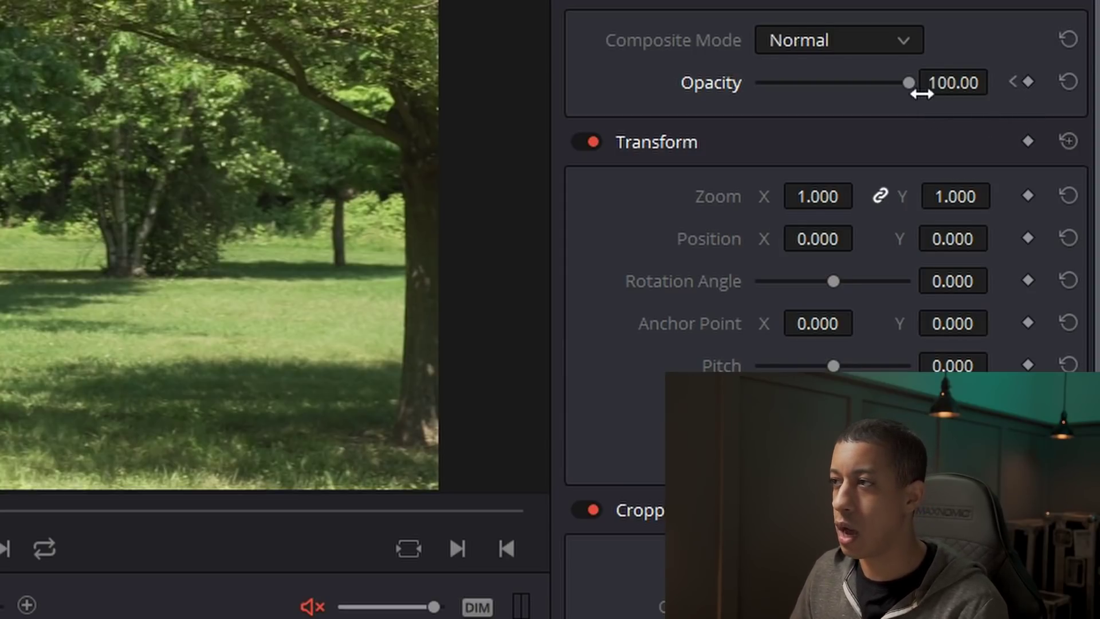
left_click_drag(908, 83, 836, 91)
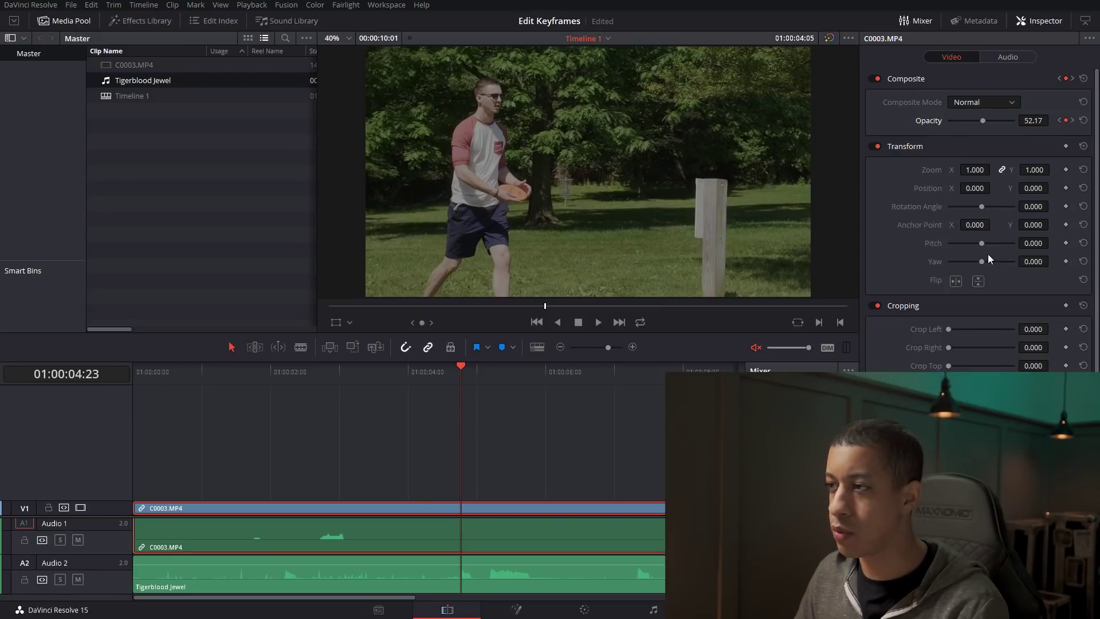
left_click_drag(978, 243, 988, 246)
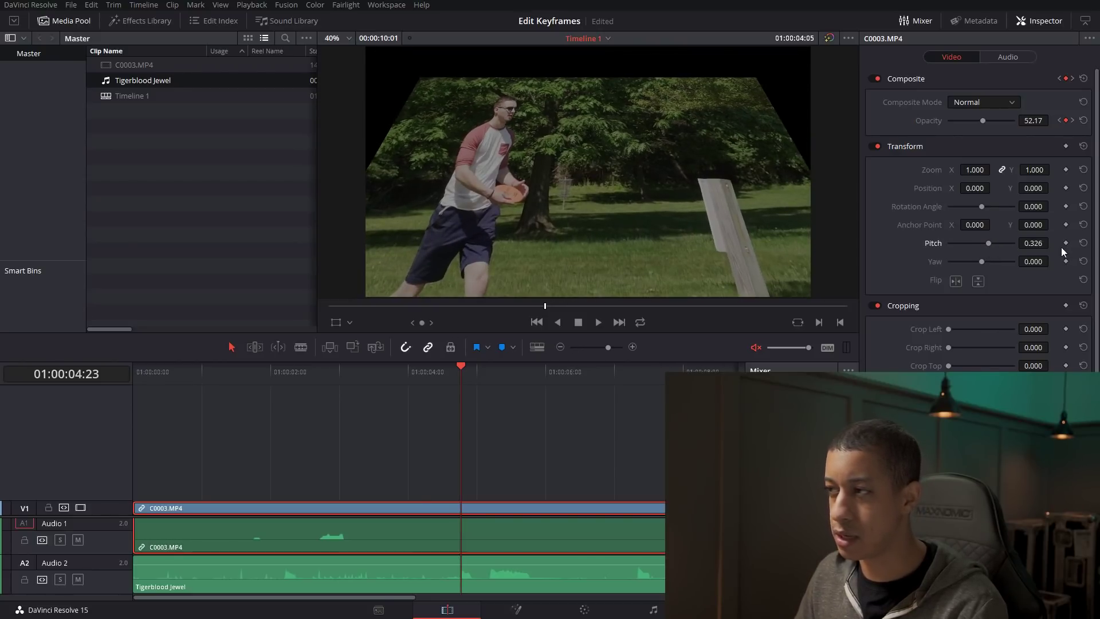
double_click(931, 246)
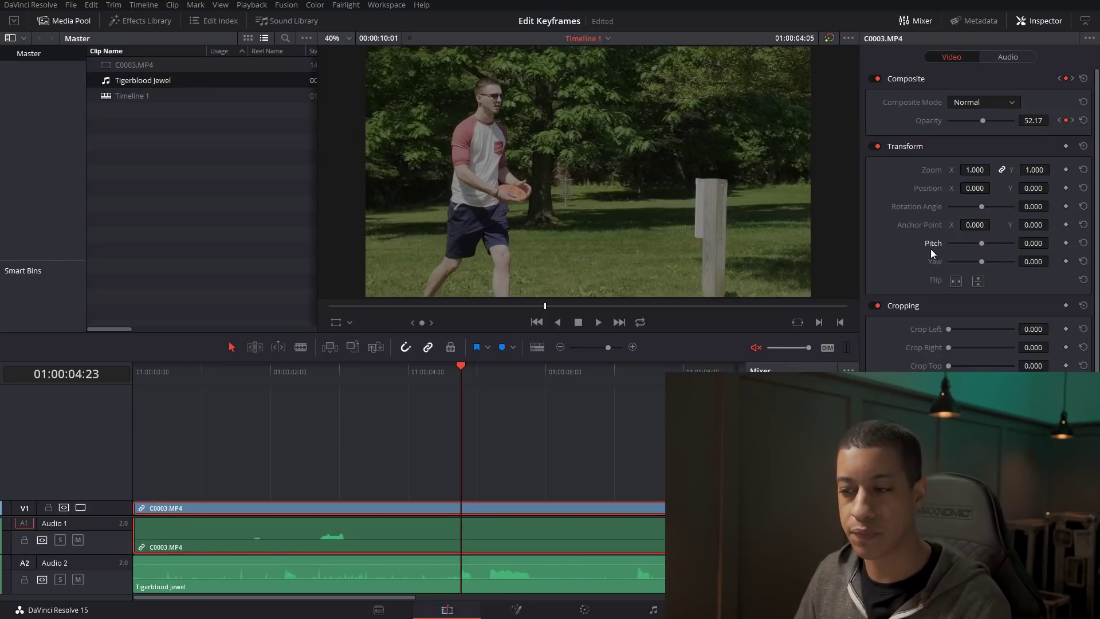
left_click(1066, 243)
left_click(550, 379)
key("Right")
key("Right")
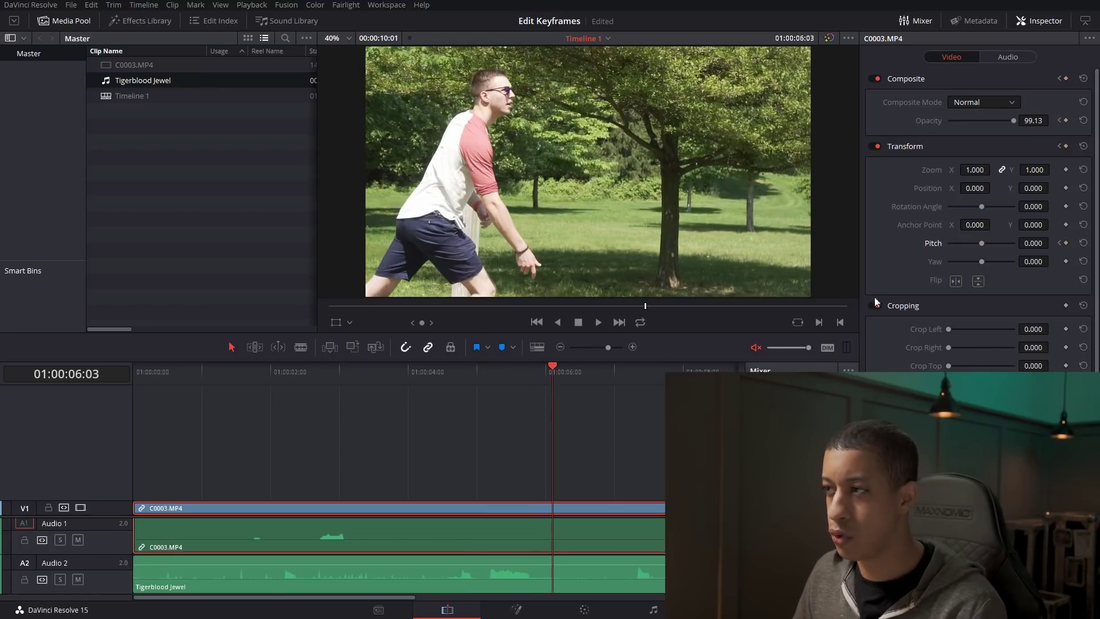
left_click_drag(985, 244, 977, 244)
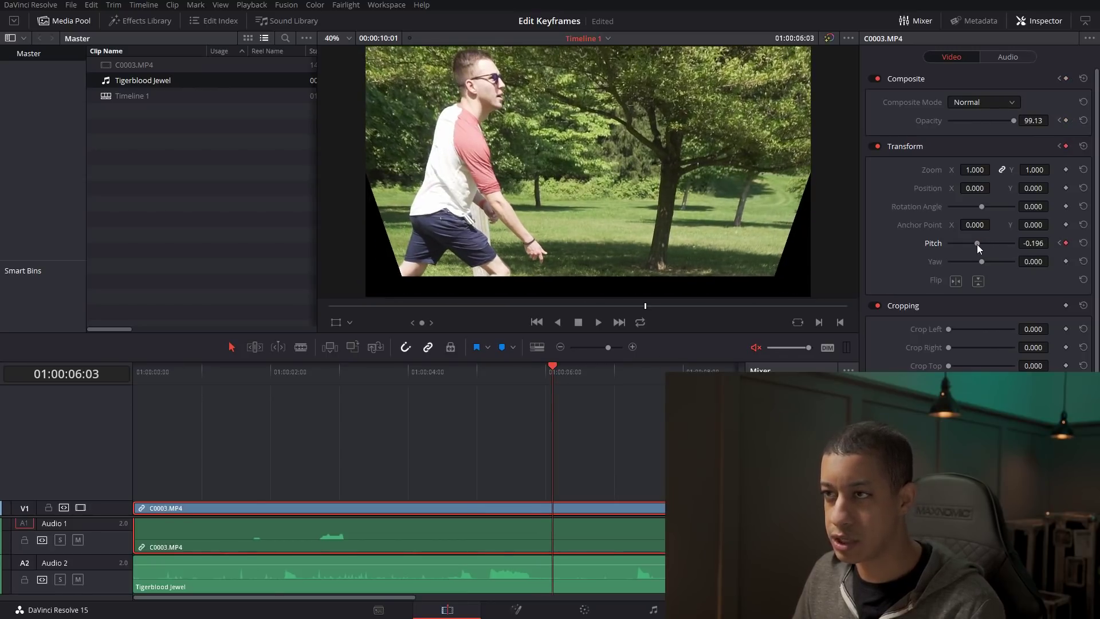
left_click(1058, 244)
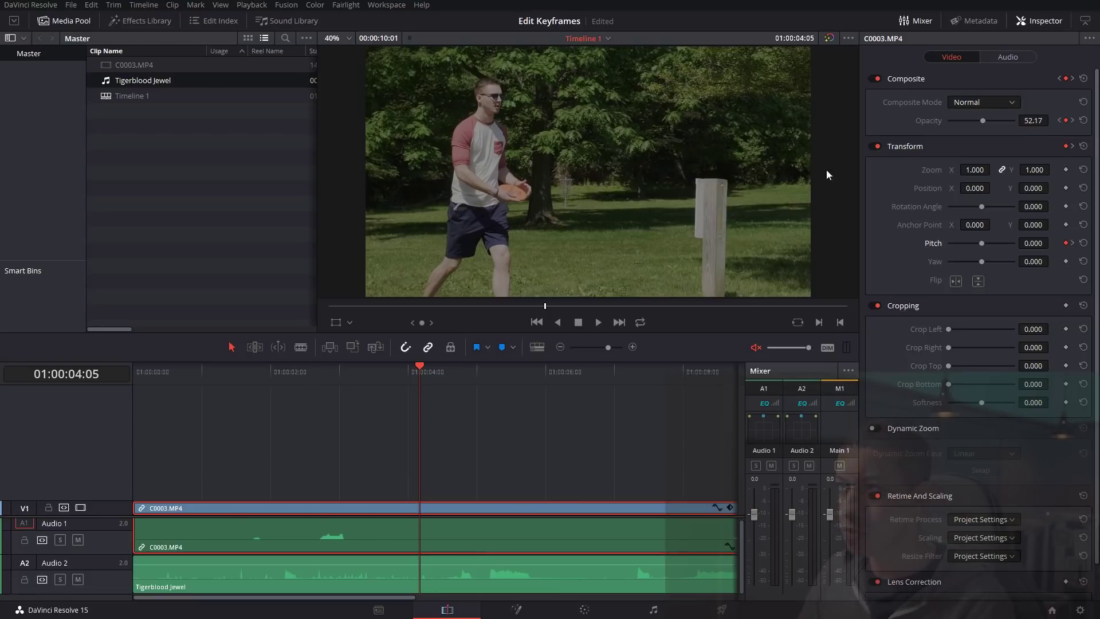
Step: Hide the Mixer, expand the clip's Composite and Transform keyframe lanes, and nudge one Composite keyframe later
left_click(918, 28)
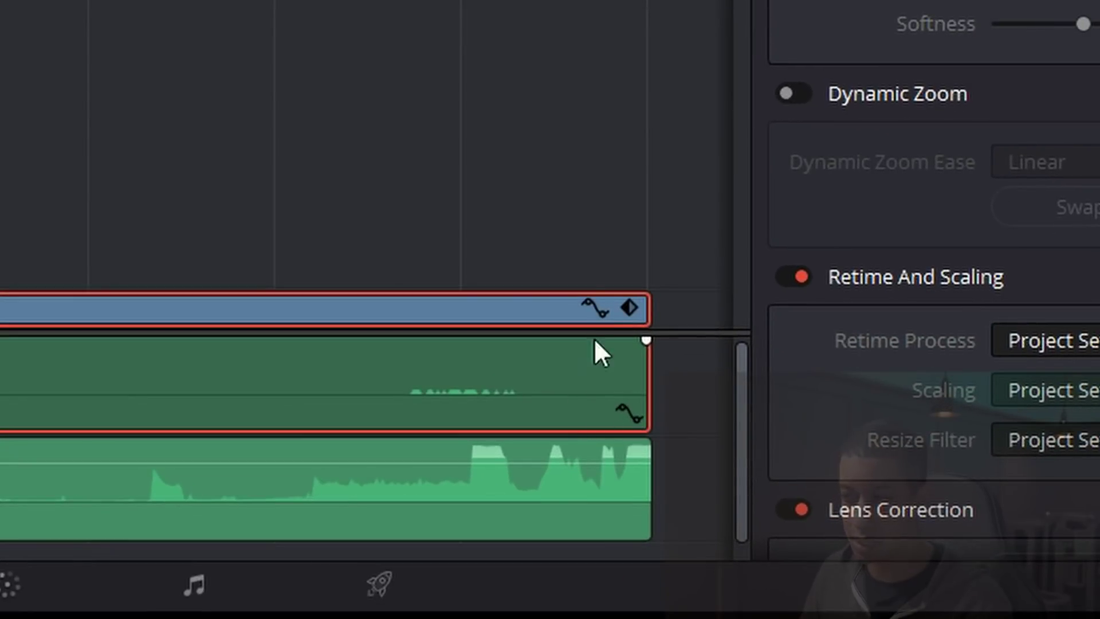
left_click(628, 308)
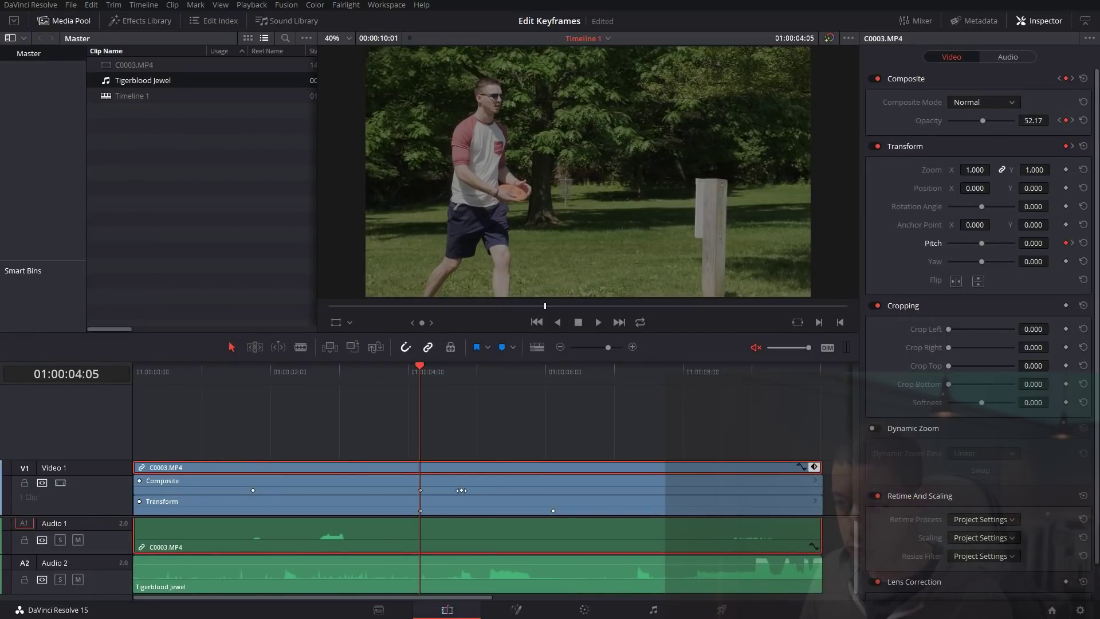
left_click_drag(461, 491, 465, 490)
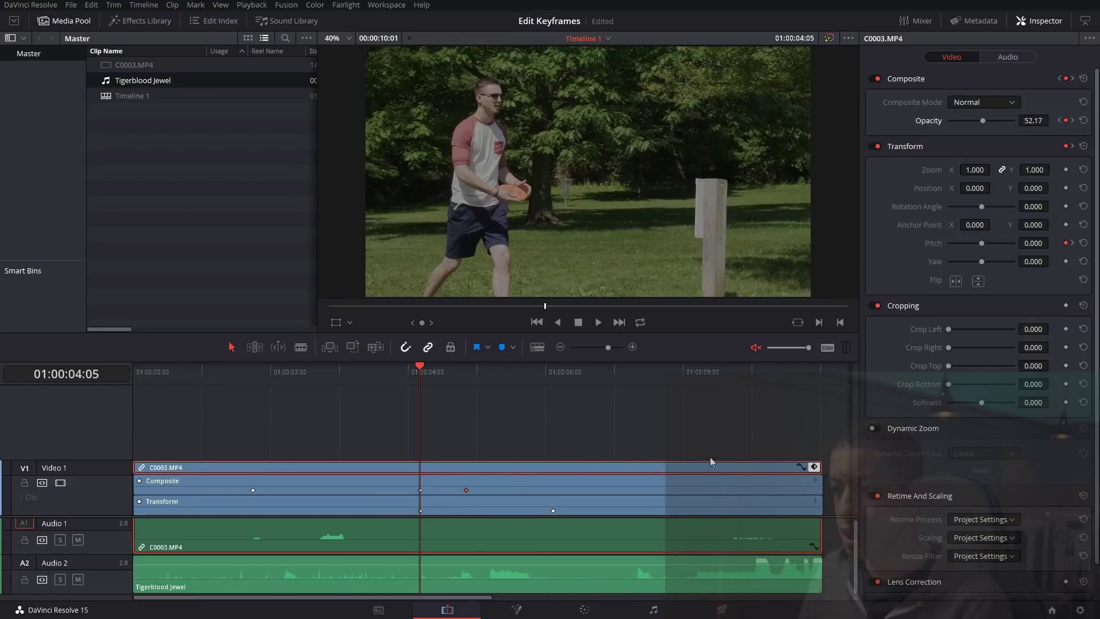
Step: Open the Opacity curve, lower the early keyframe, and raise the playhead keyframe to about 75
left_click(800, 466)
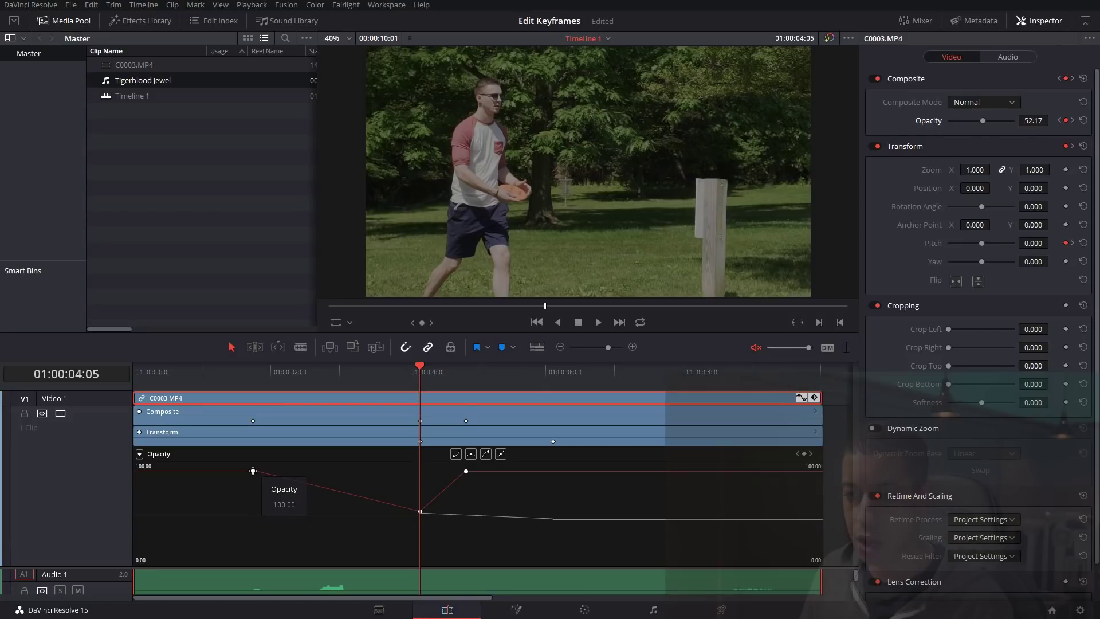
left_click_drag(253, 470, 253, 483)
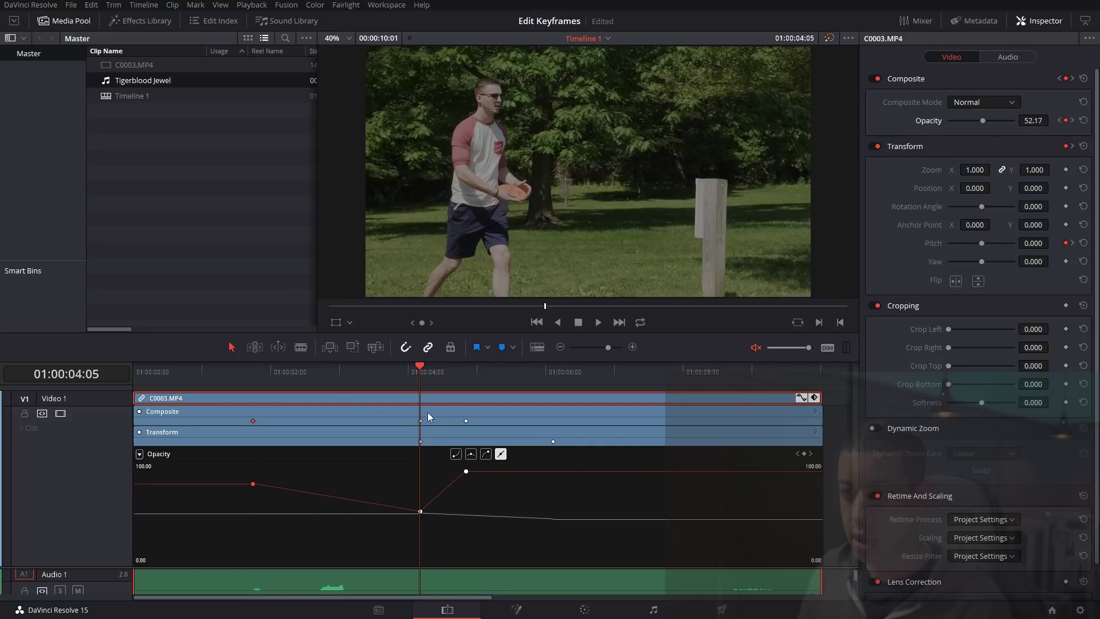
left_click_drag(420, 511, 496, 483)
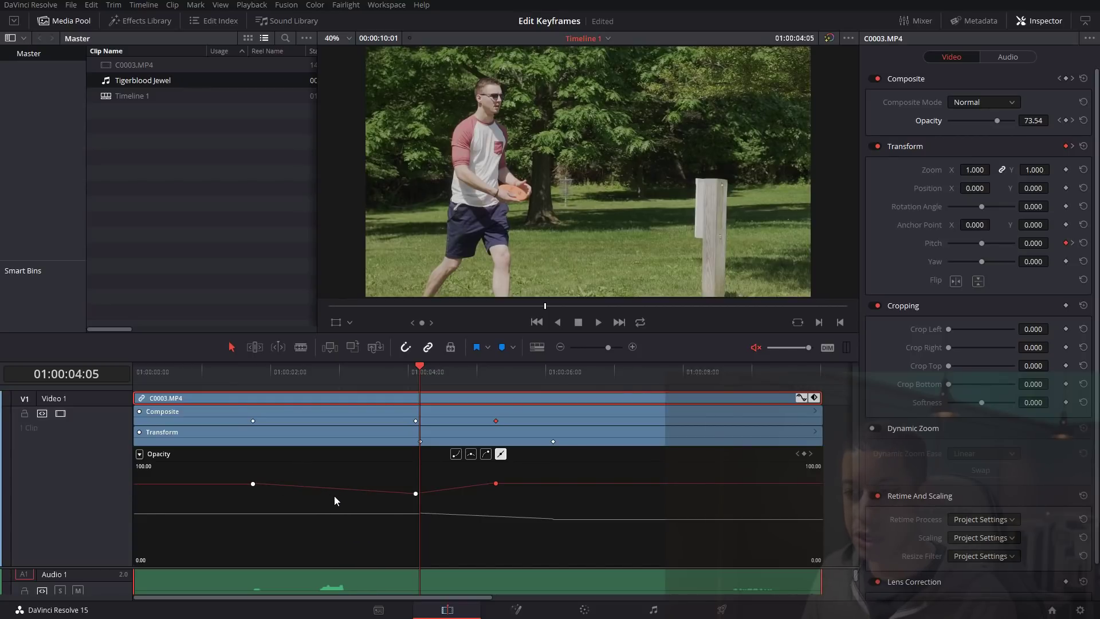
Step: Add four more opacity keyframes, sliding some later and lowering the last near the clip end
left_click(330, 487, "alt")
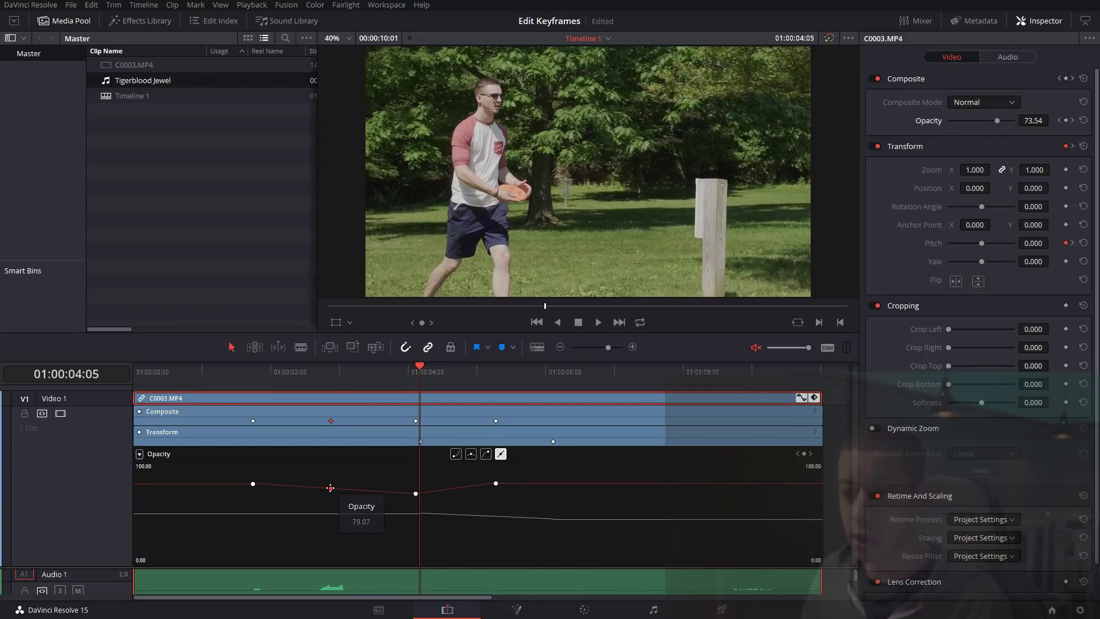
left_click_drag(330, 488, 336, 489)
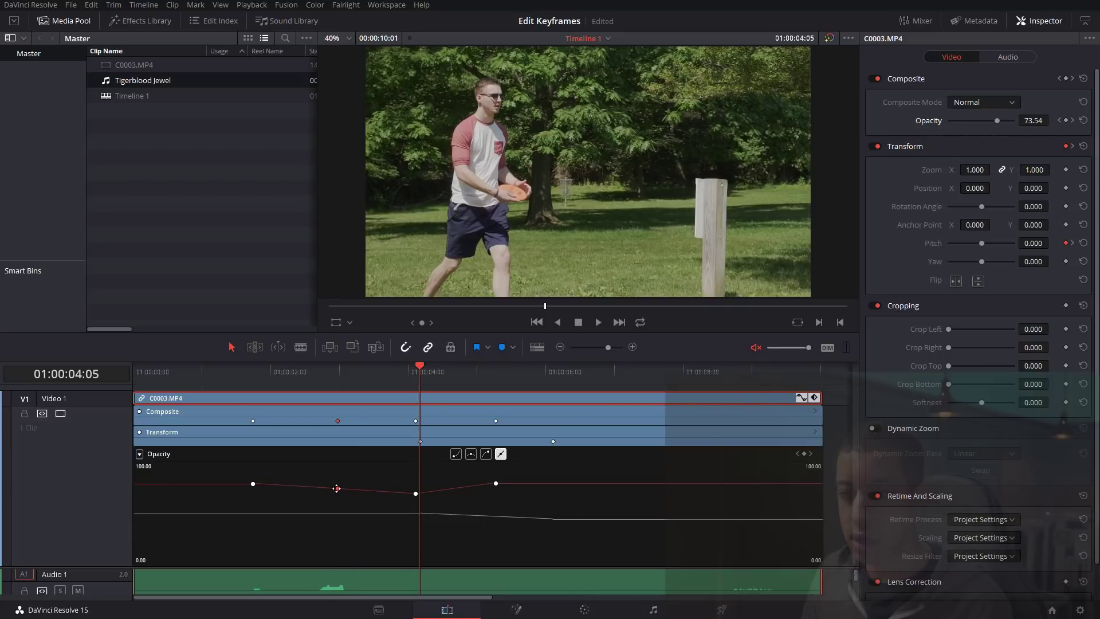
left_click(364, 489, "alt")
left_click_drag(364, 489, 379, 487)
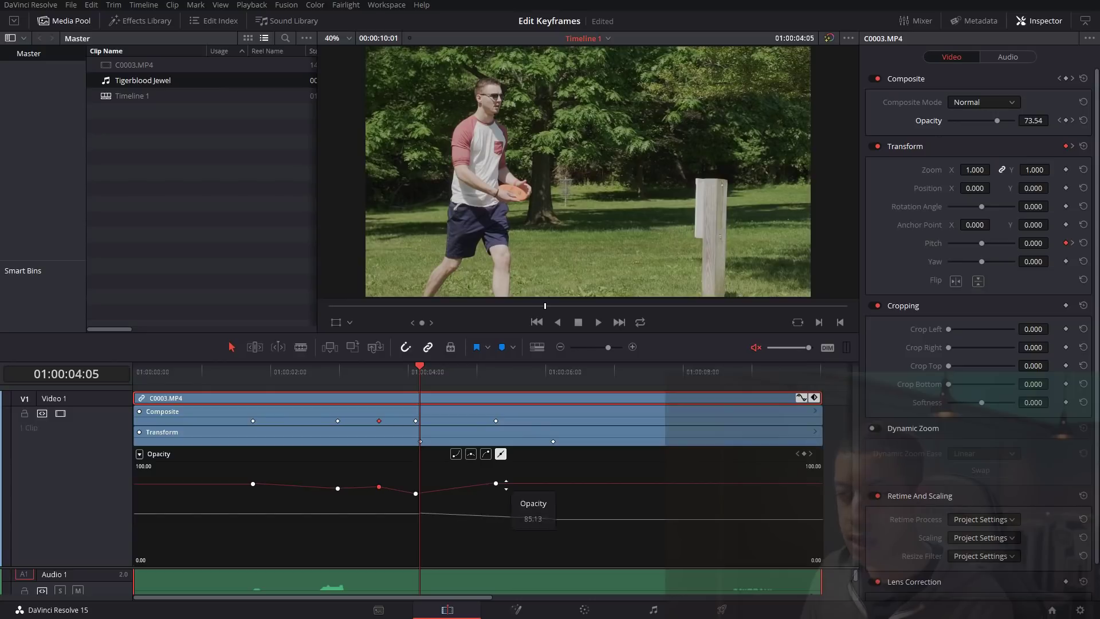
left_click(541, 483, "alt")
left_click(575, 483, "alt")
left_click_drag(576, 483, 576, 491)
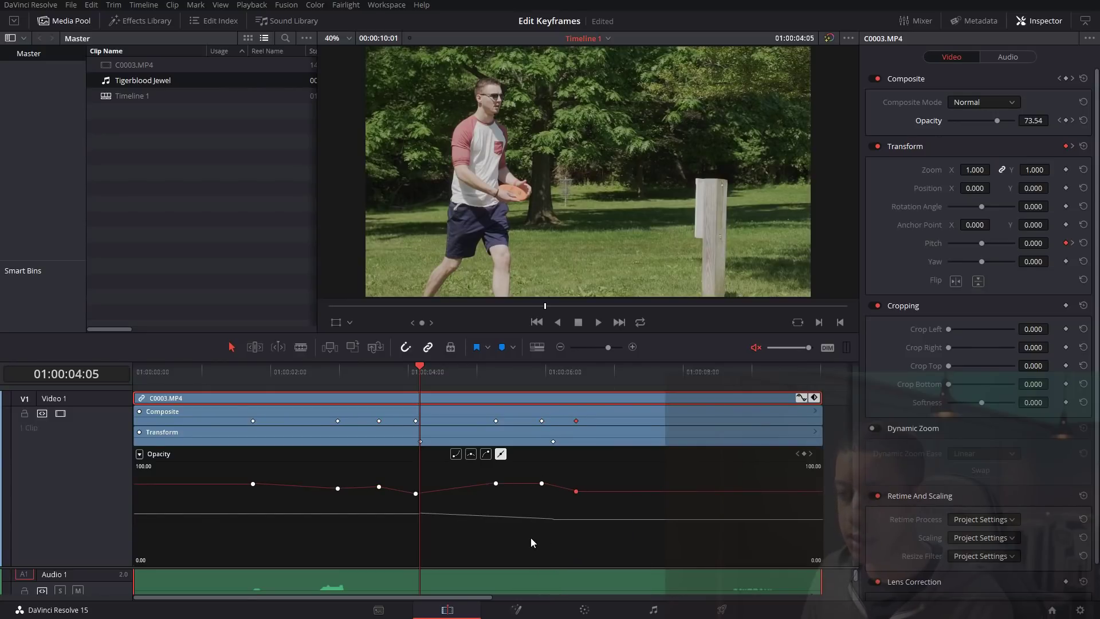
left_click(621, 586)
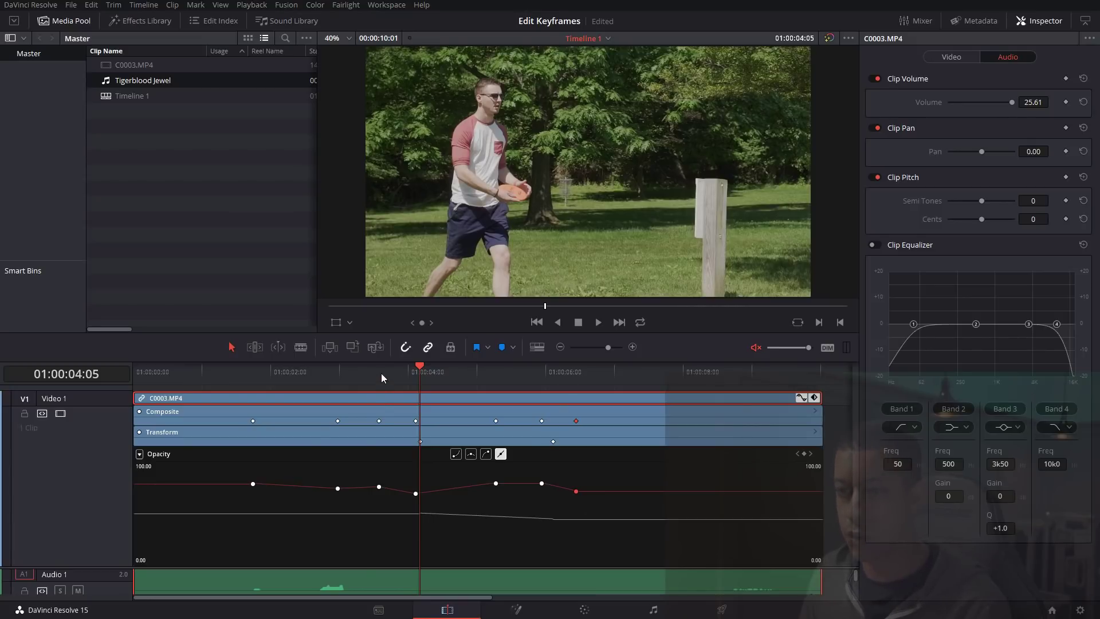
Step: Enlarge the timeline to reveal A1 and A2, select Tigerblood Jewel, and park the playhead at 01:00:01:01
left_click_drag(380, 372, 236, 387)
scroll(720, 552, "down", 1)
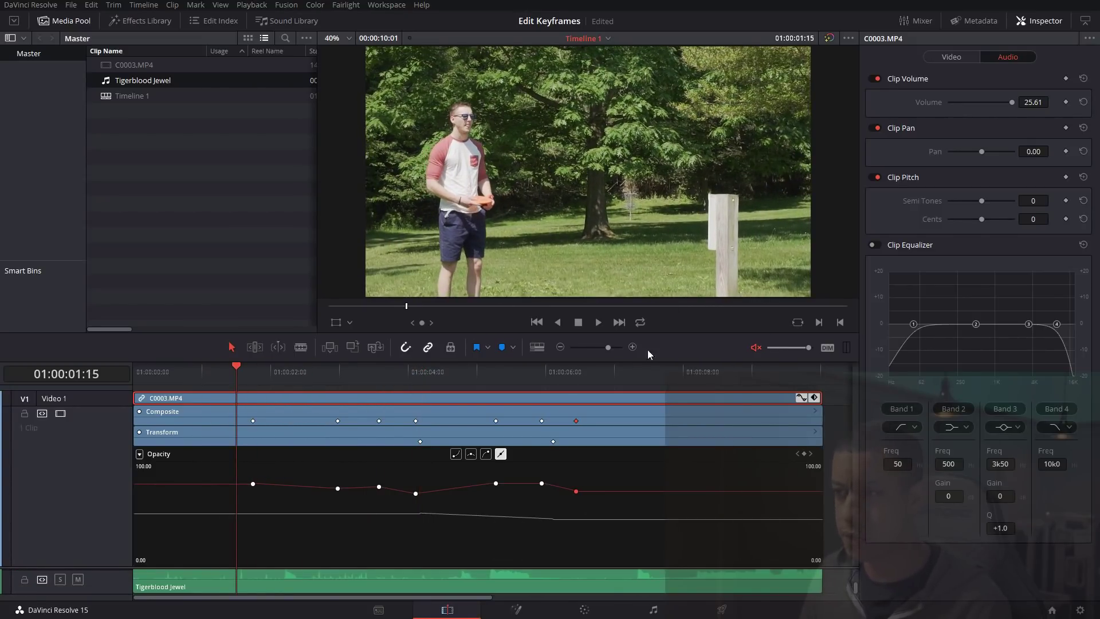
left_click_drag(658, 331, 661, 198)
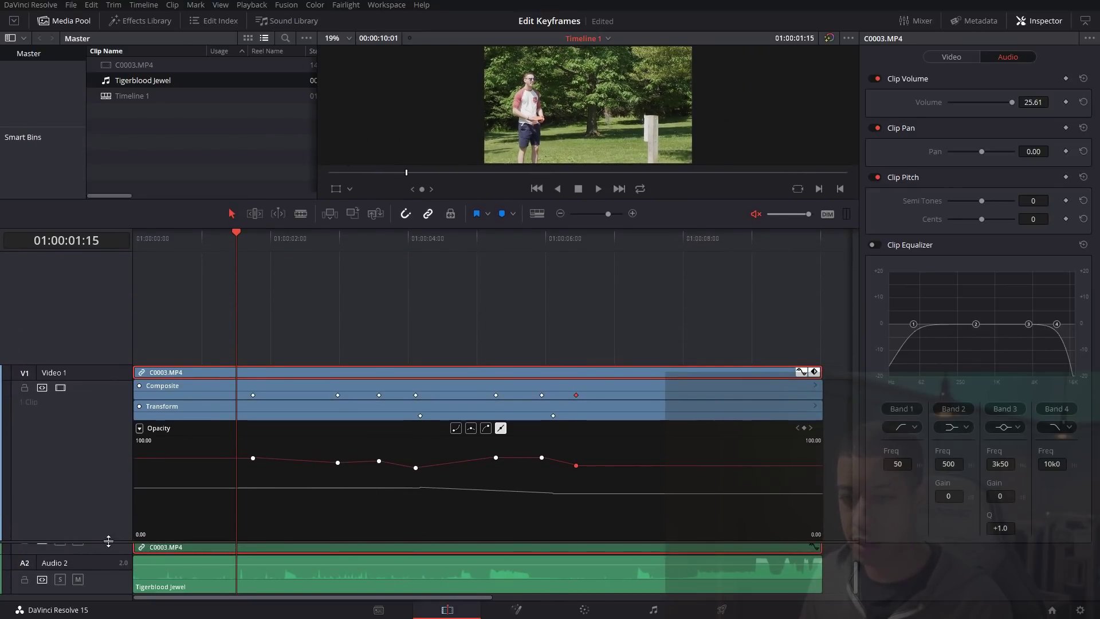
left_click_drag(107, 540, 115, 414)
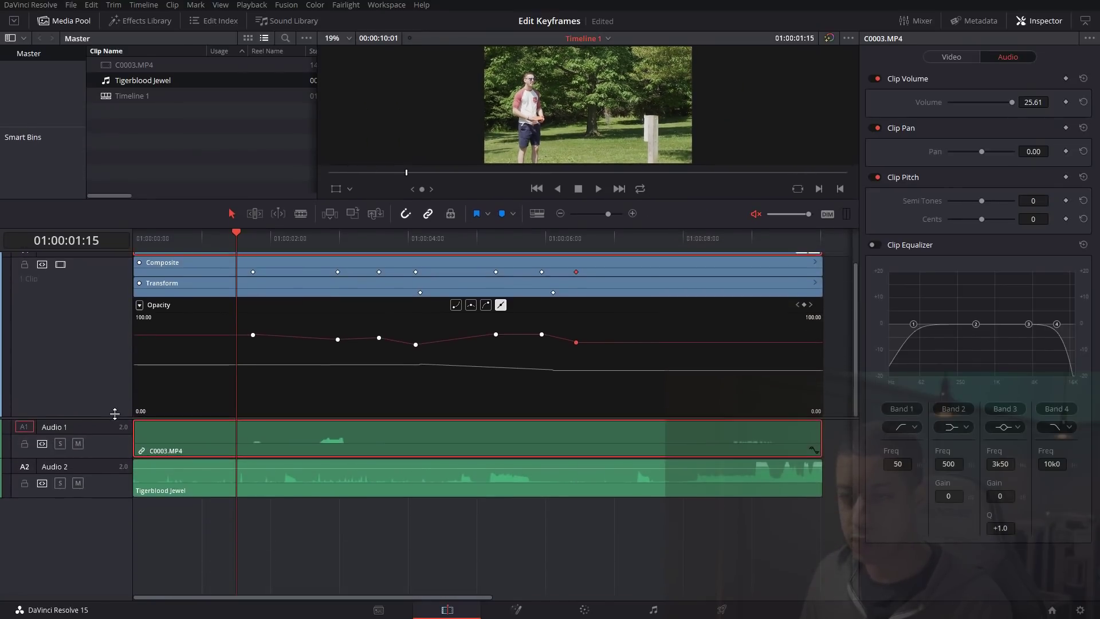
left_click(208, 492)
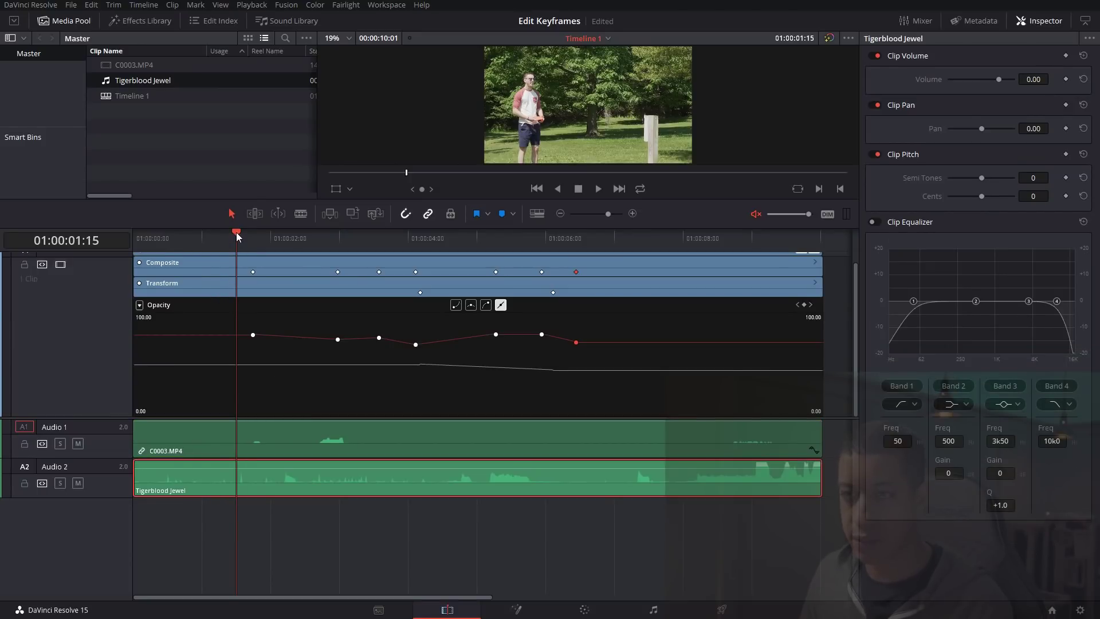
left_click_drag(236, 232, 225, 232)
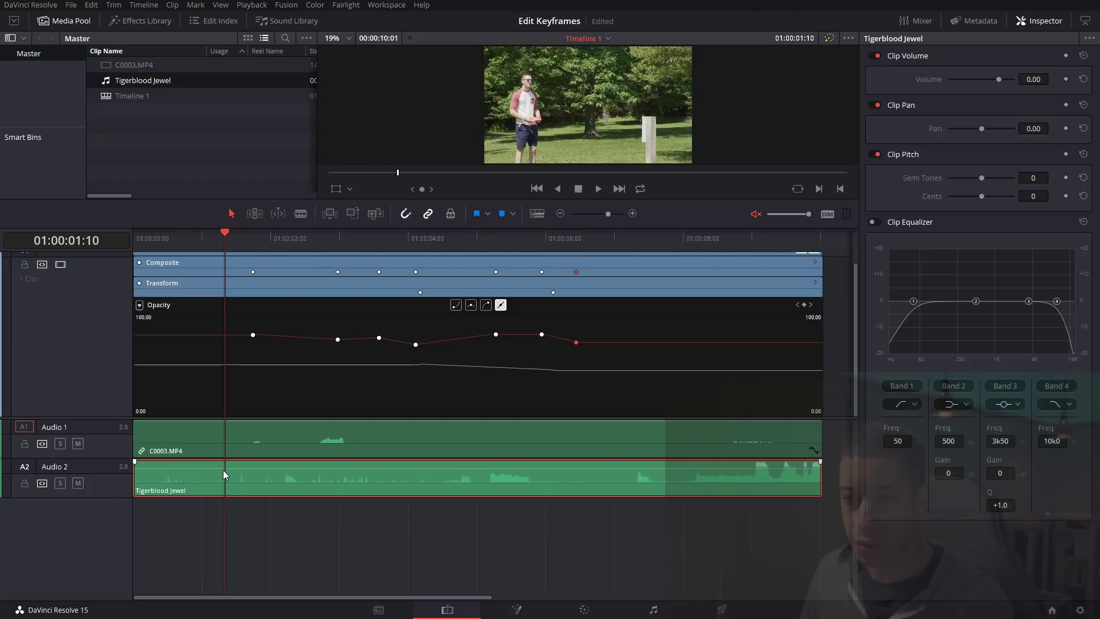
left_click_drag(232, 236, 203, 250)
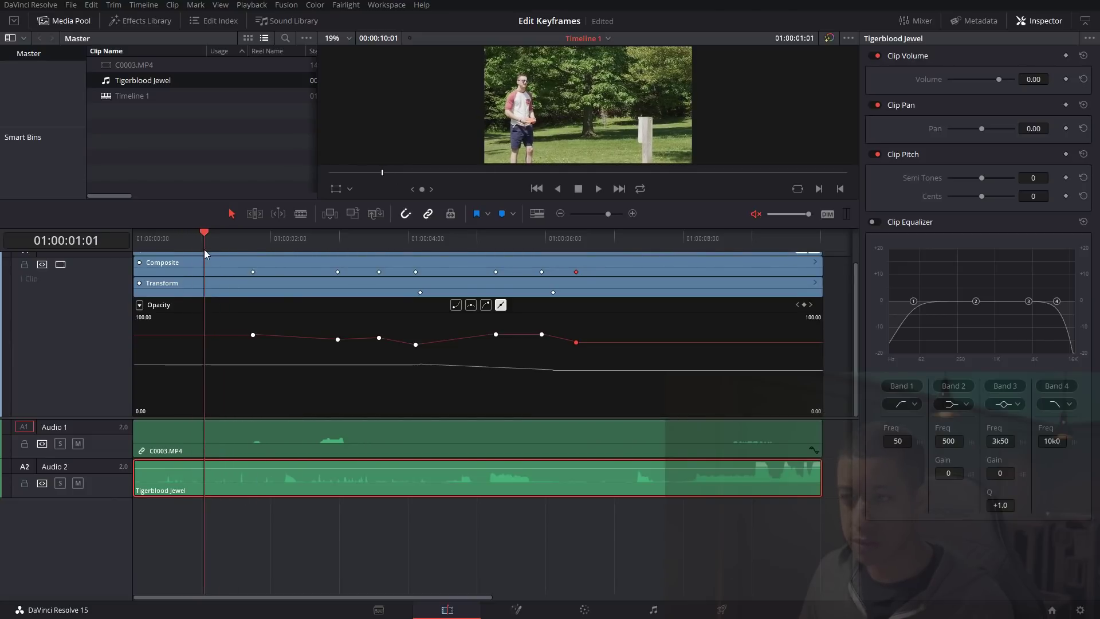
Step: Keyframe the music's volume at 0.00, then raise it to about 9.15 dB later in the clip
left_click(1066, 79)
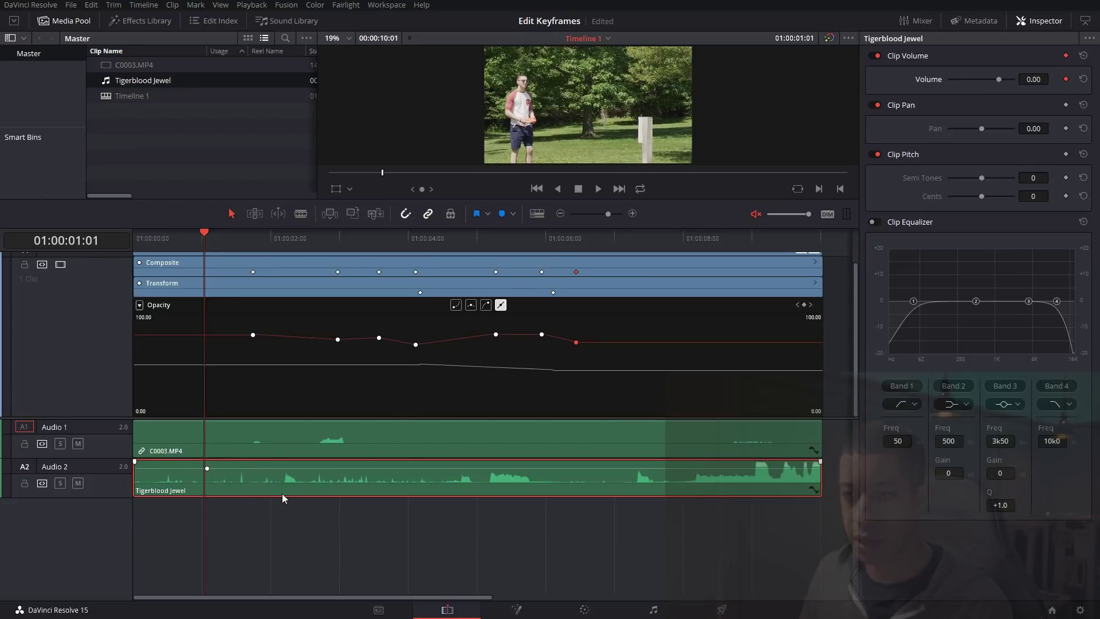
left_click_drag(213, 235, 312, 247)
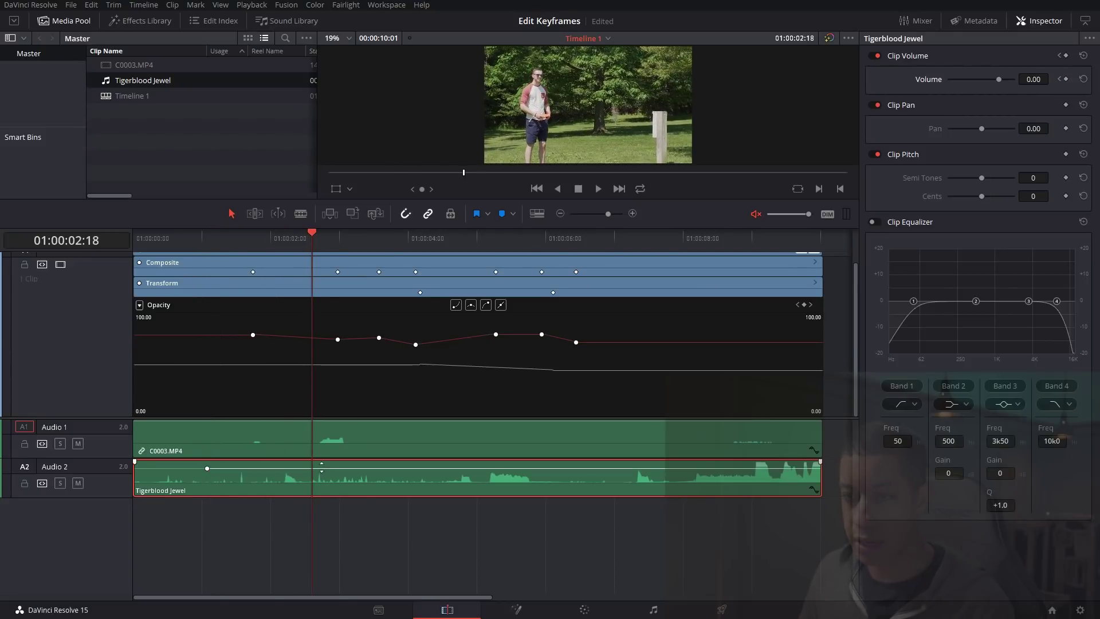
left_click_drag(321, 468, 321, 467)
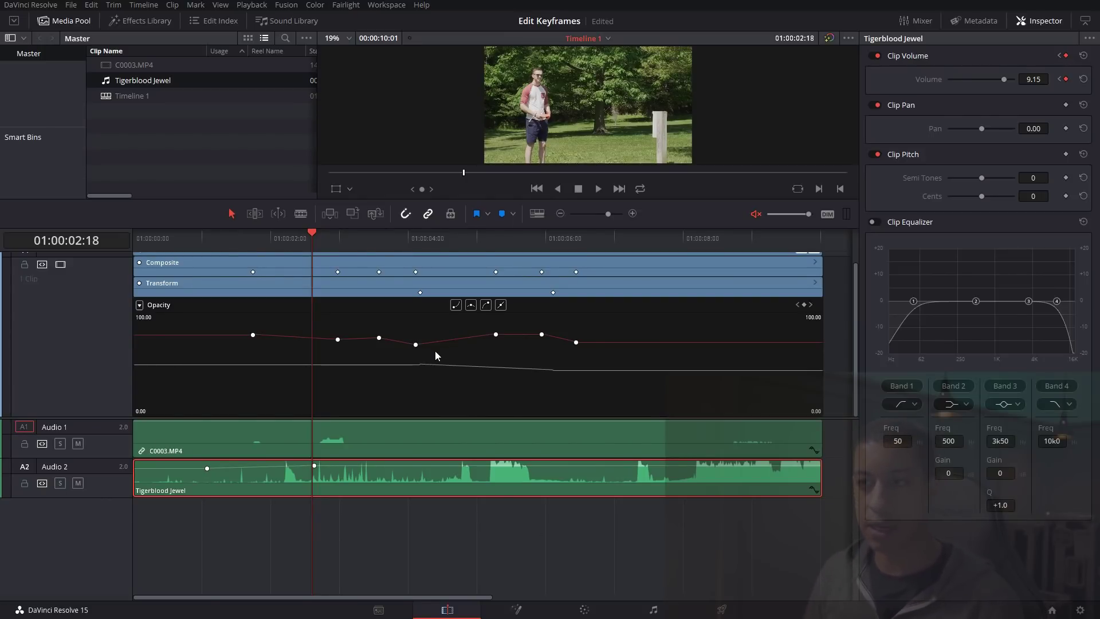
mouse_move(415, 344)
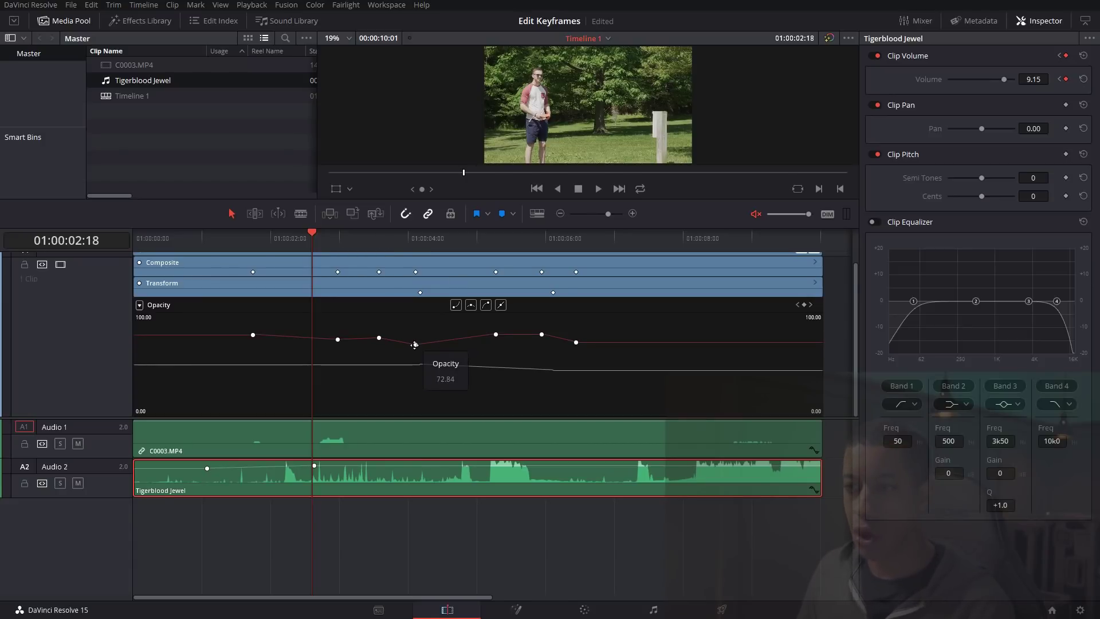
mouse_move(492, 337)
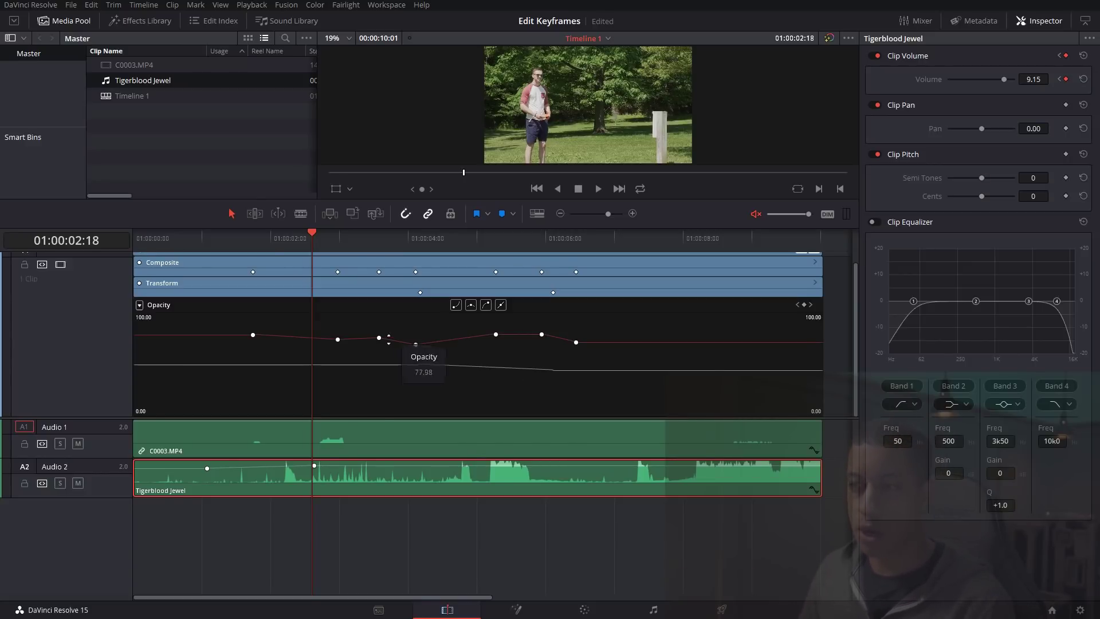
Step: Add keyframes that cut a sharp opacity dip into C0003.MP4 near four seconds, and preview the result
left_click(462, 346)
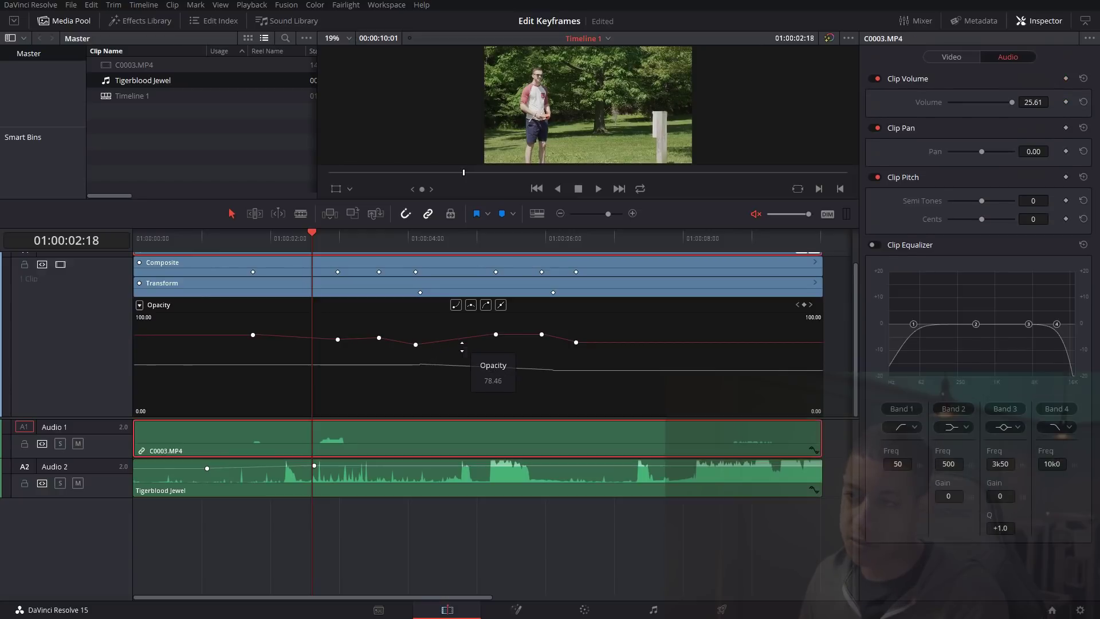
left_click(456, 350, "alt")
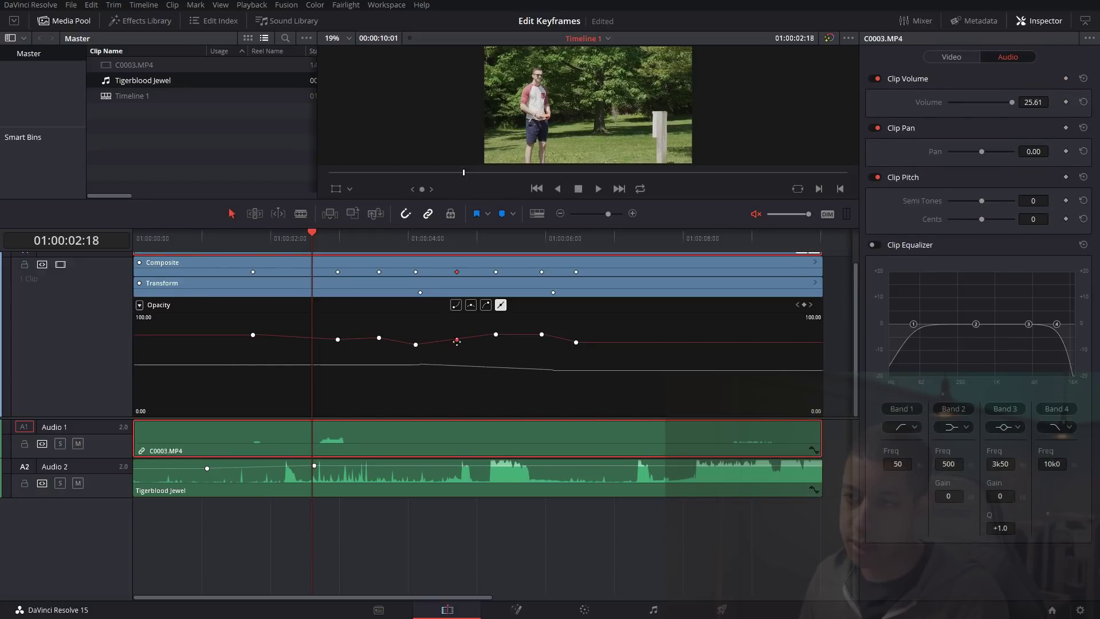
left_click(461, 377, "alt")
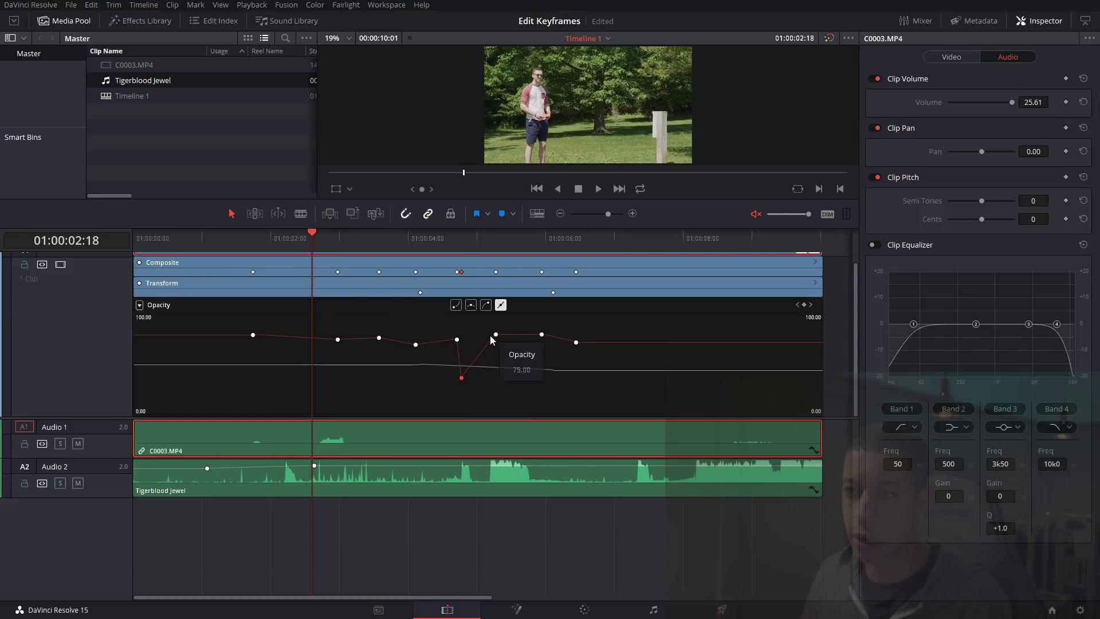
key("space")
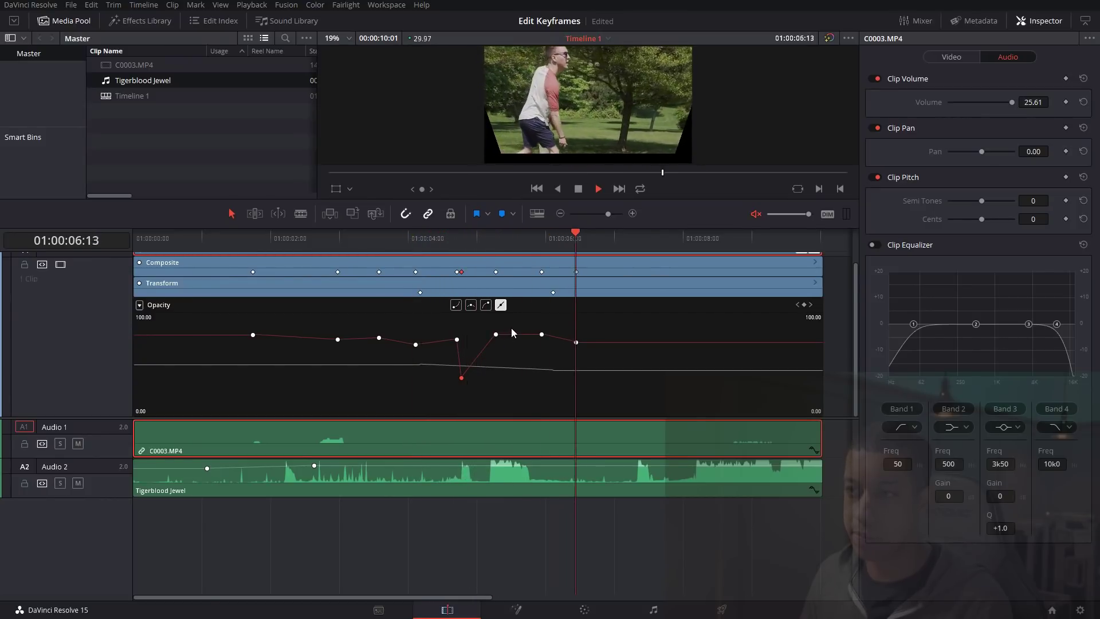
key("space")
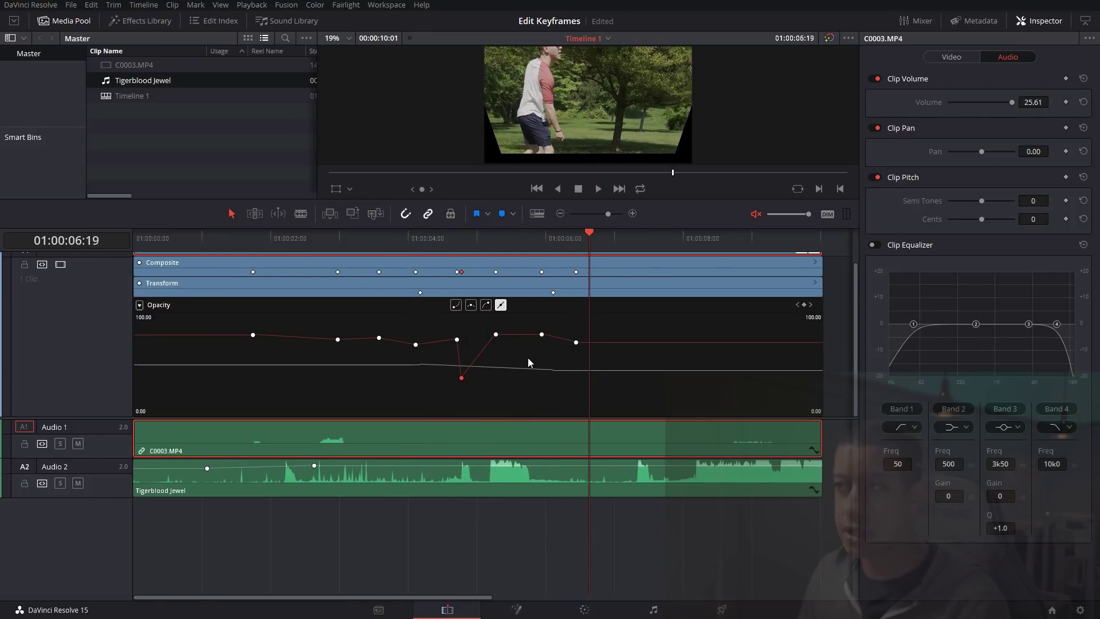
left_click(953, 57)
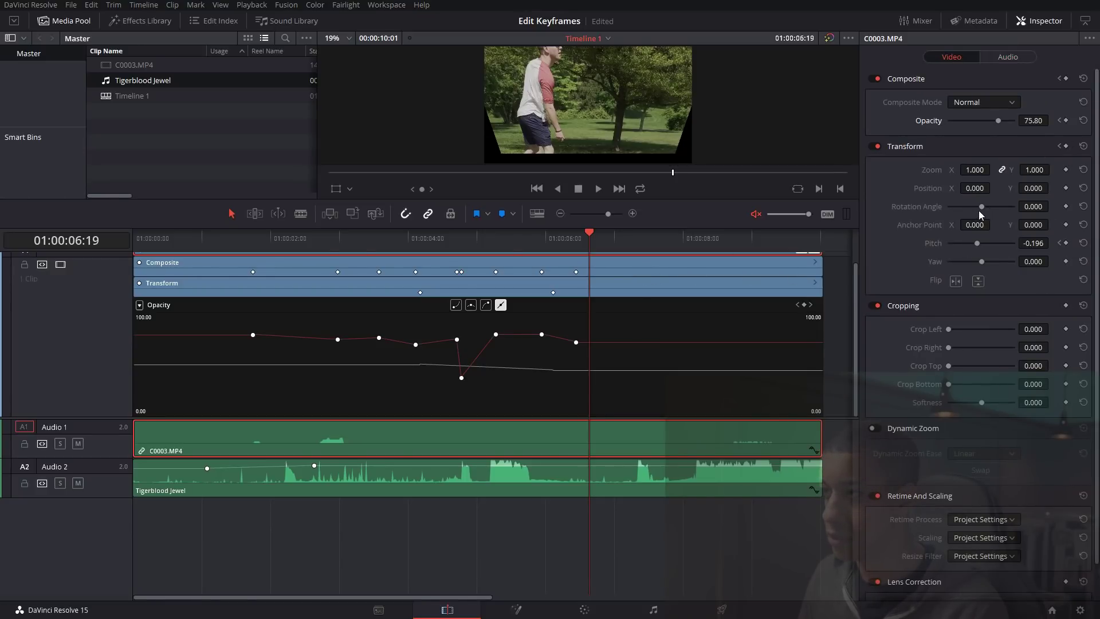
Step: Keyframe Rotation Angle from 0 at 01:00:02:20 to -147.13, preview it, and add a hold keyframe near the end
left_click_drag(979, 211, 970, 210)
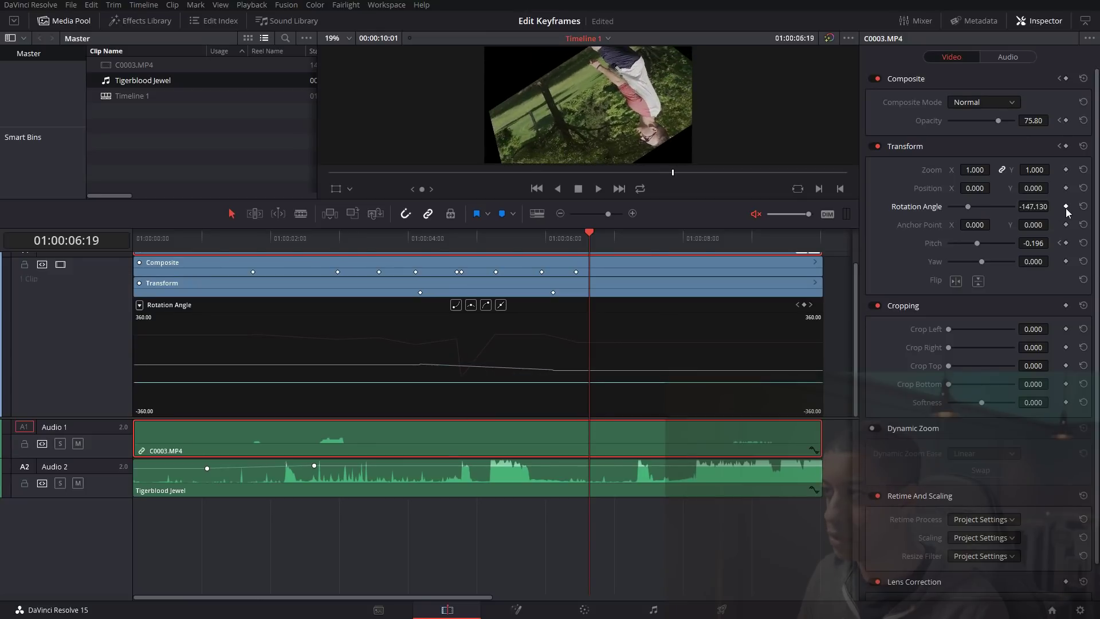
left_click_drag(472, 236, 317, 236)
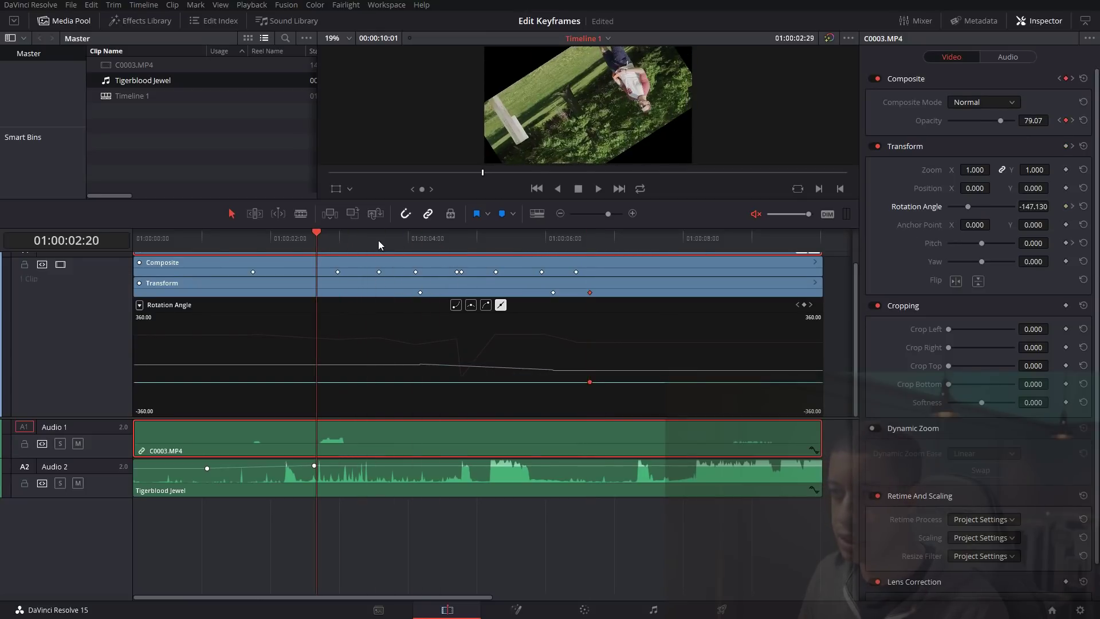
left_click(1065, 206)
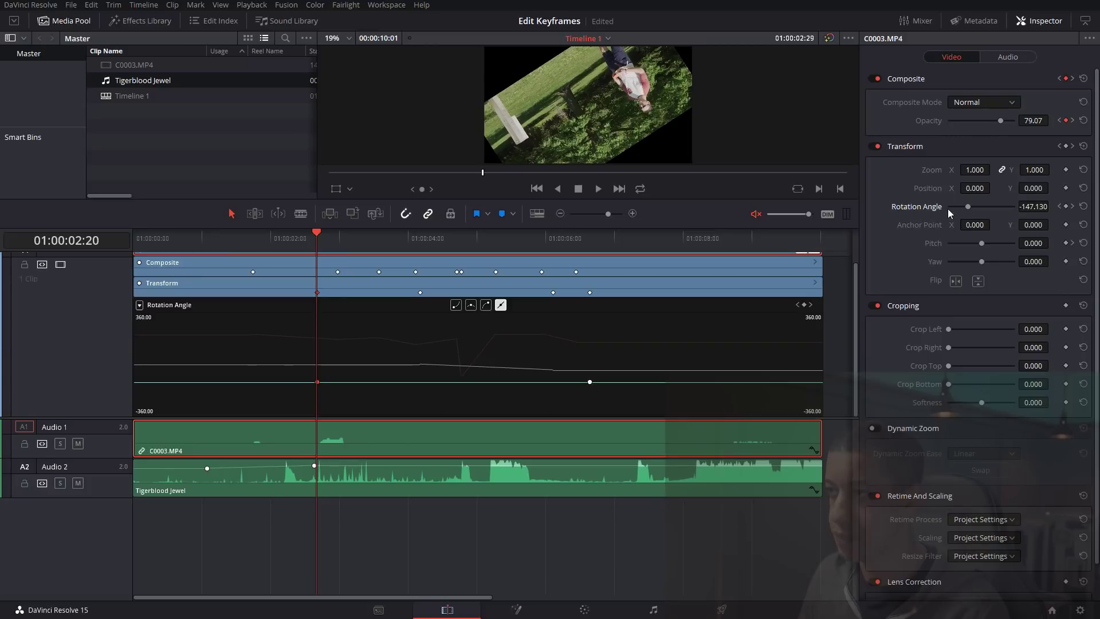
double_click(918, 208)
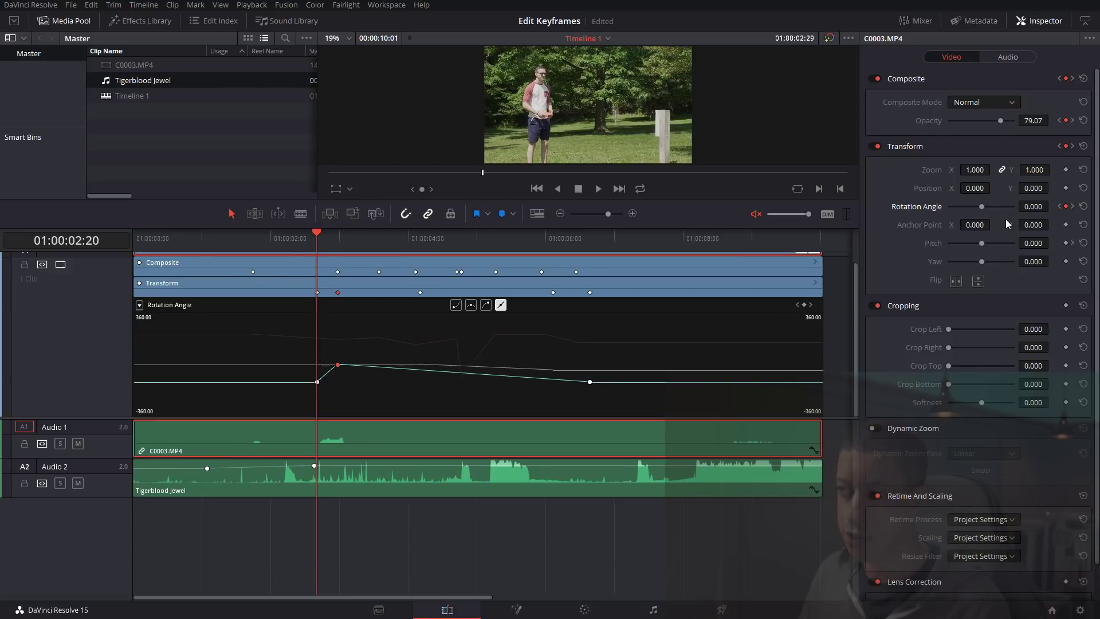
left_click_drag(301, 248, 275, 243)
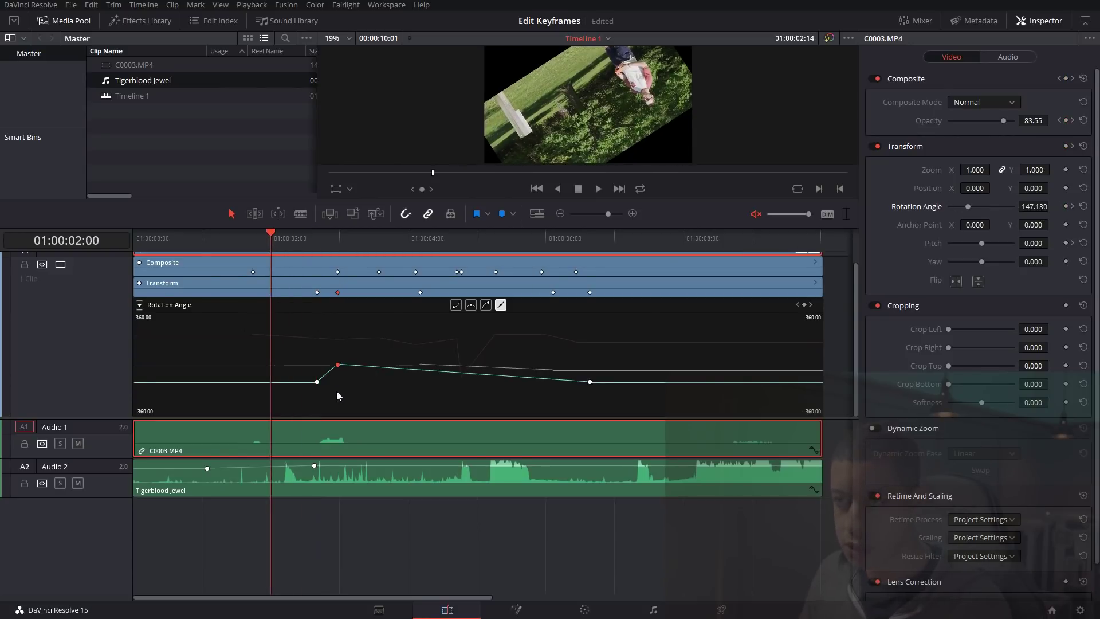
key("space")
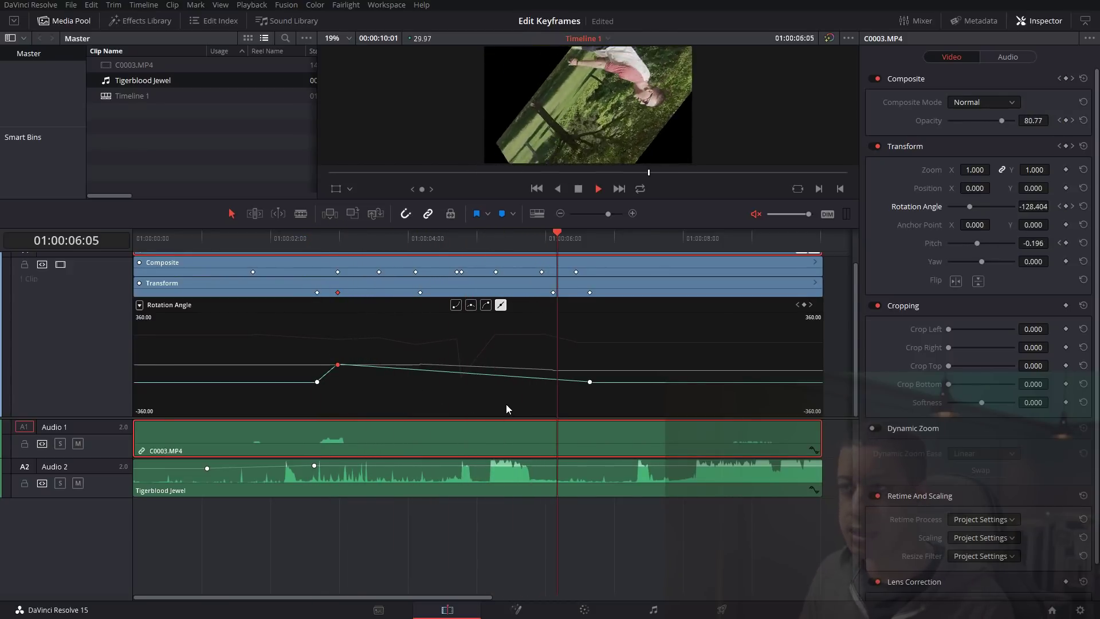
key("space")
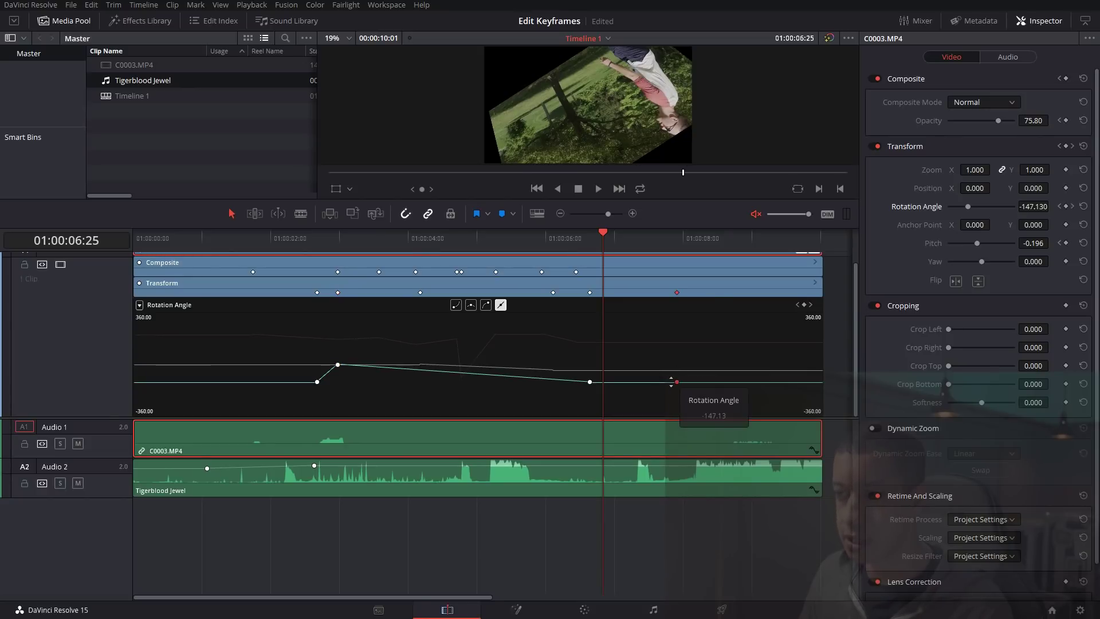
left_click(675, 372, "alt")
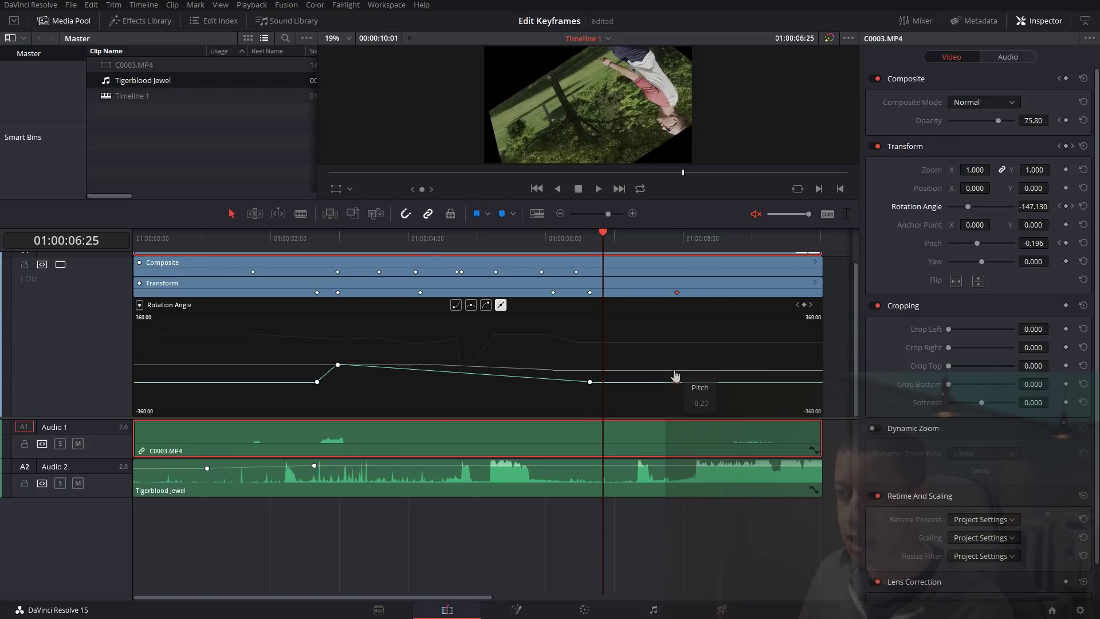
Step: Give the Rotation Angle keyframe an eased curve and shape it with its bezier handles
left_click(655, 404)
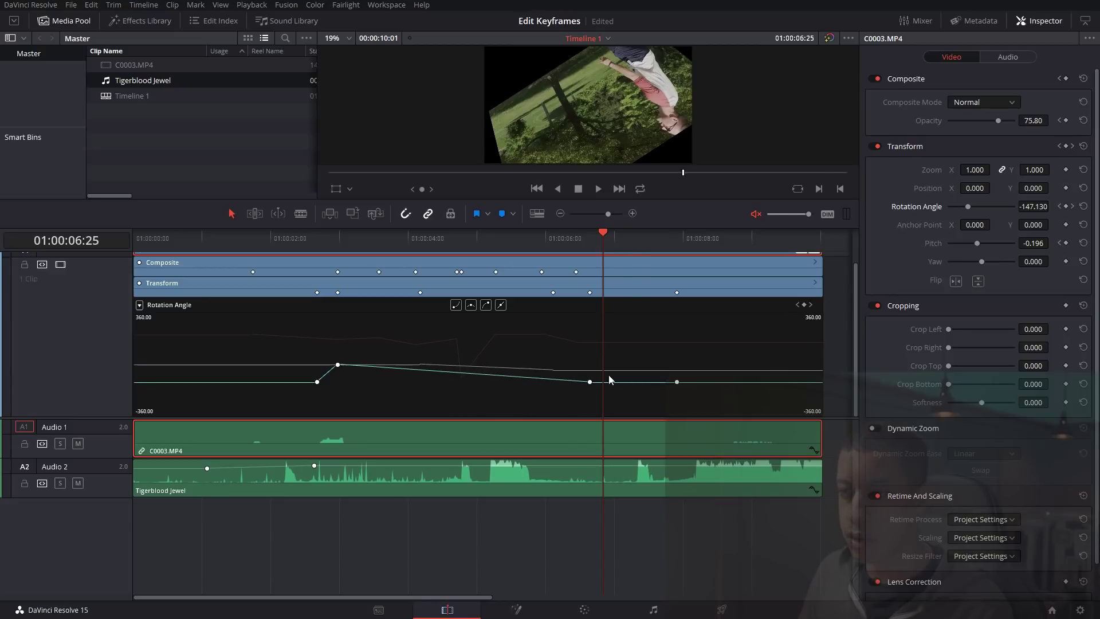
left_click_drag(576, 388, 575, 393)
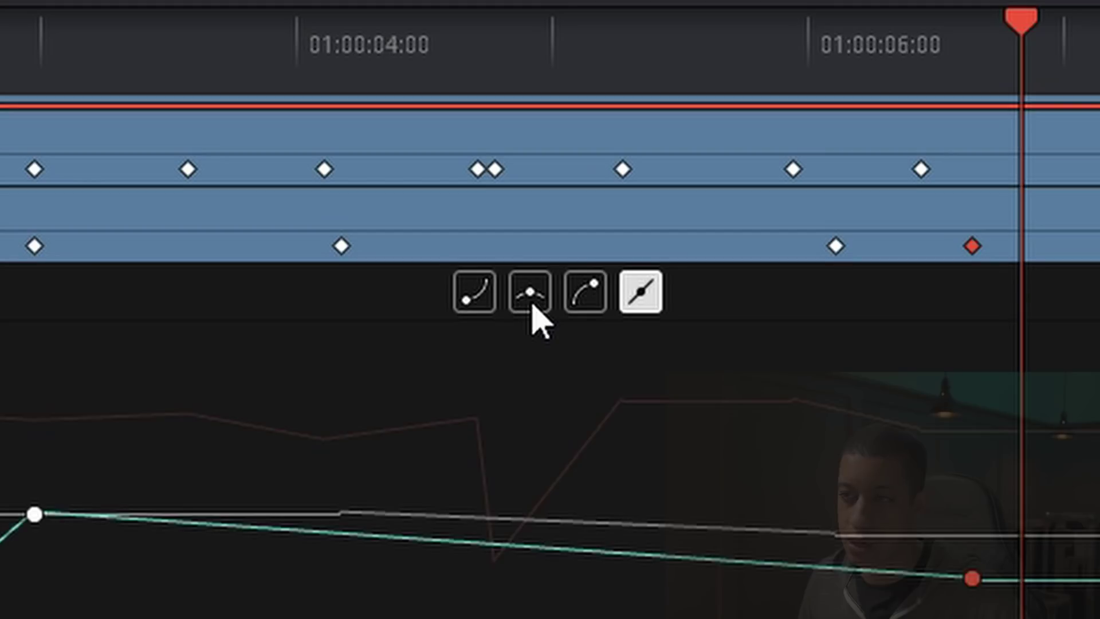
left_click(585, 300)
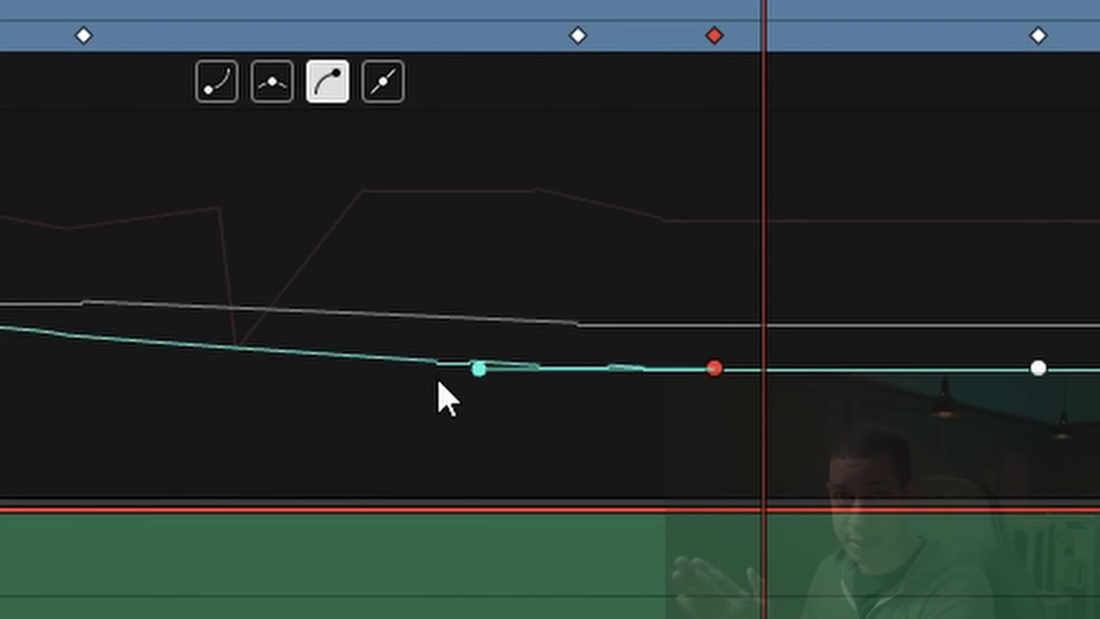
left_click(479, 373)
left_click_drag(479, 373, 407, 447)
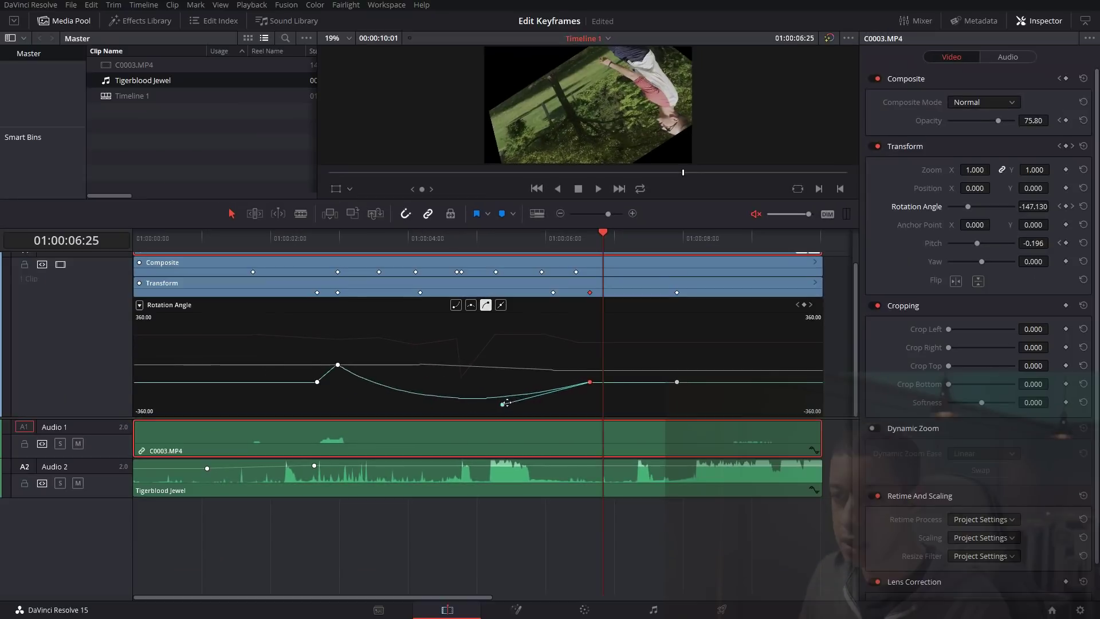
left_click_drag(507, 402, 475, 380)
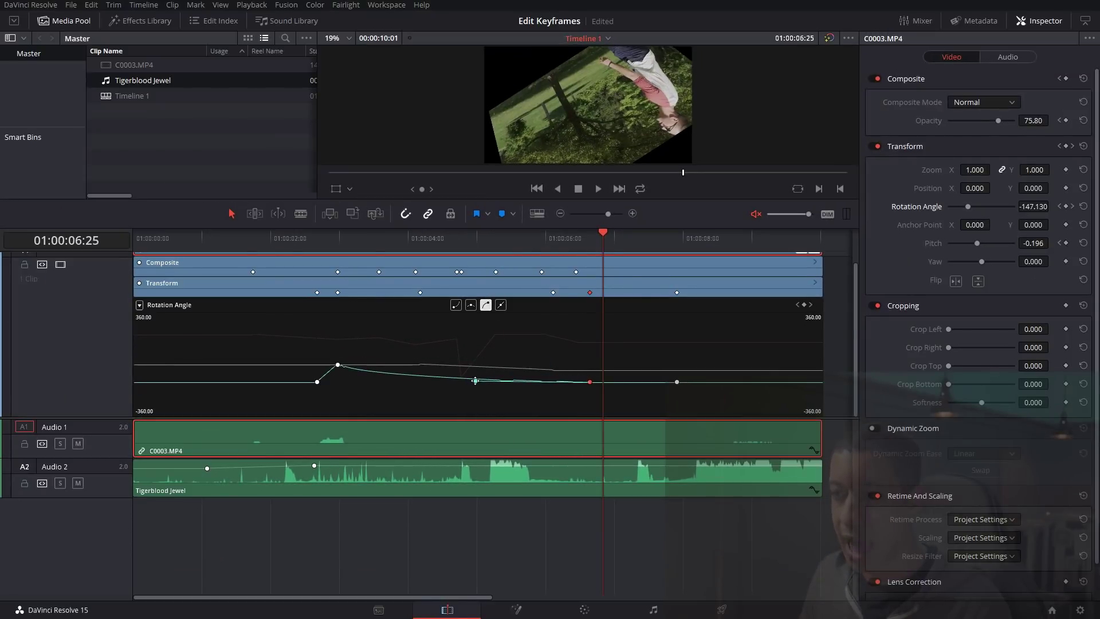
Step: Play back from about 01:00:02:29 to check the rotation ease
left_click(338, 245)
key("space")
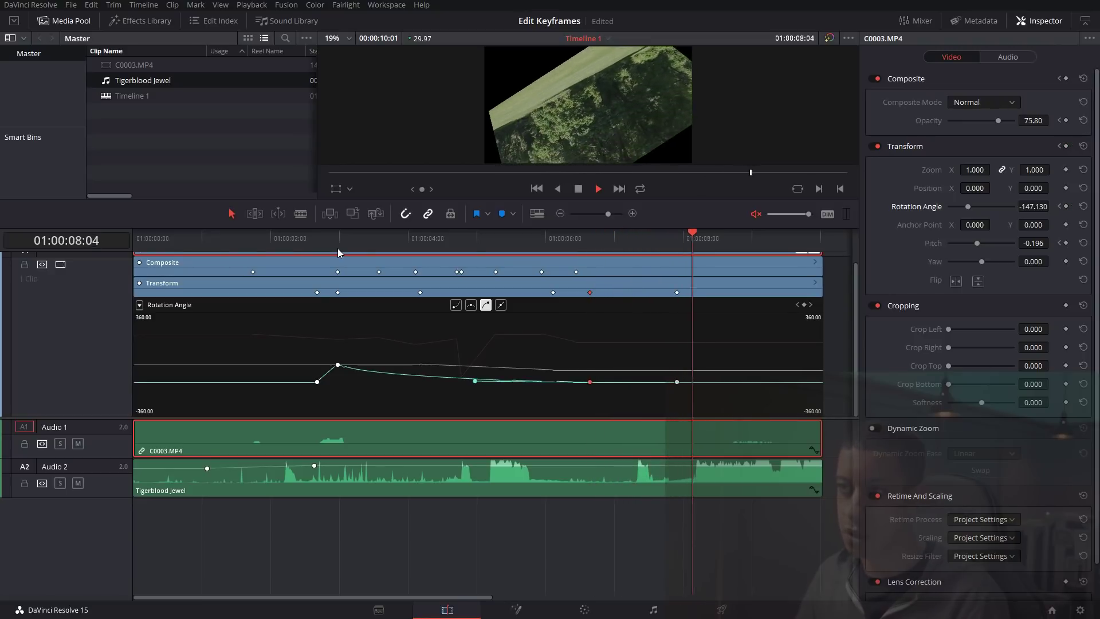
key("space")
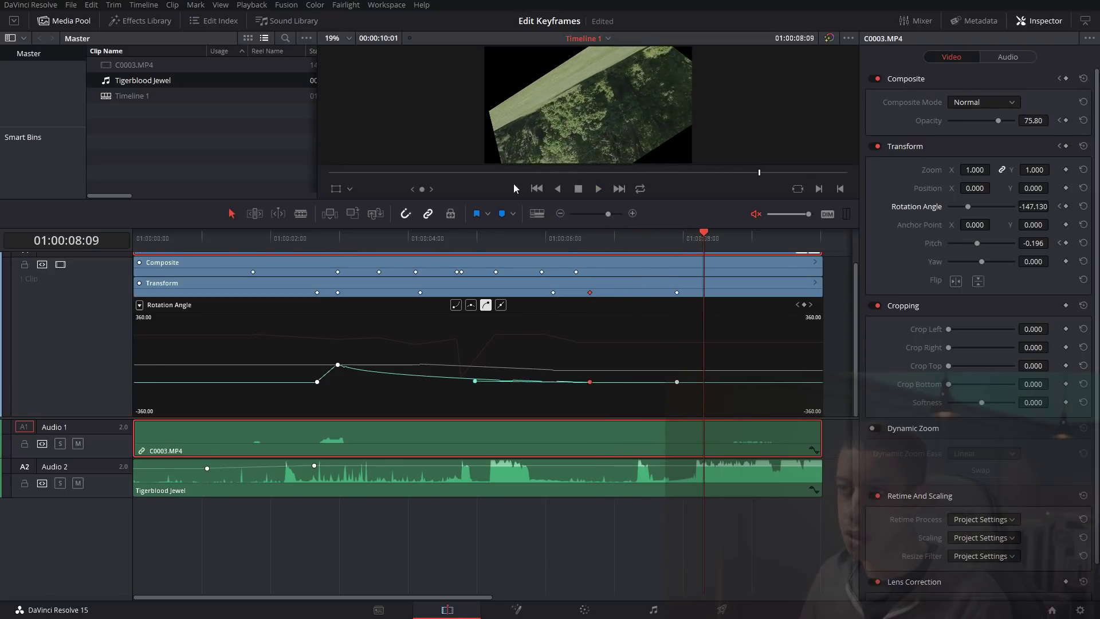
Step: Reset Composite and Transform, then keyframe Rotation Angle to 109.29 at 01:00:06:19
left_click(1083, 79)
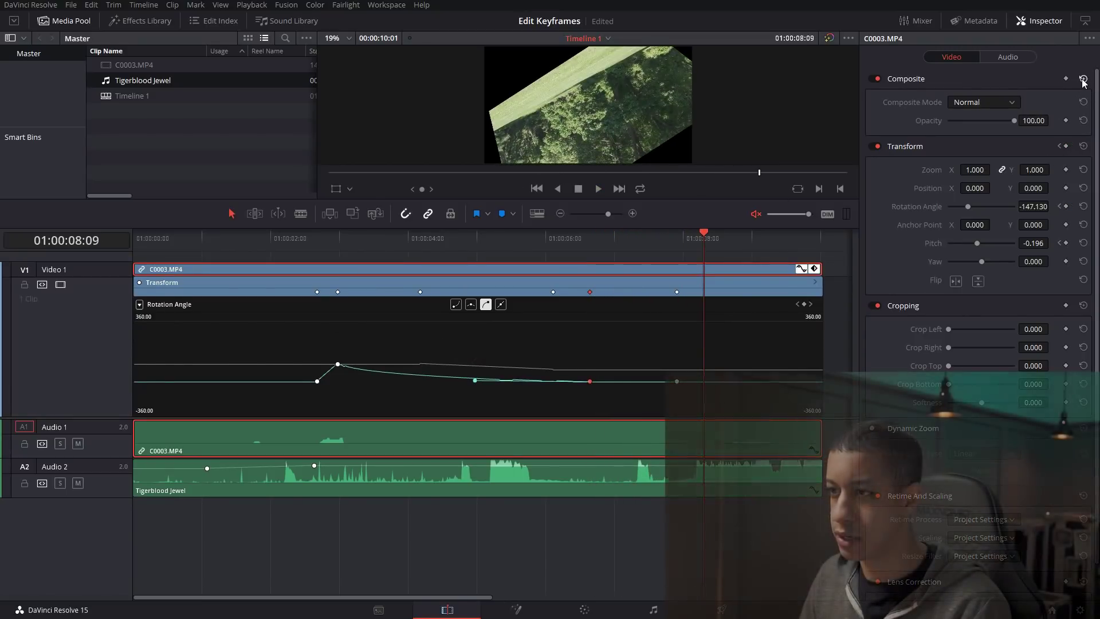
left_click(1083, 146)
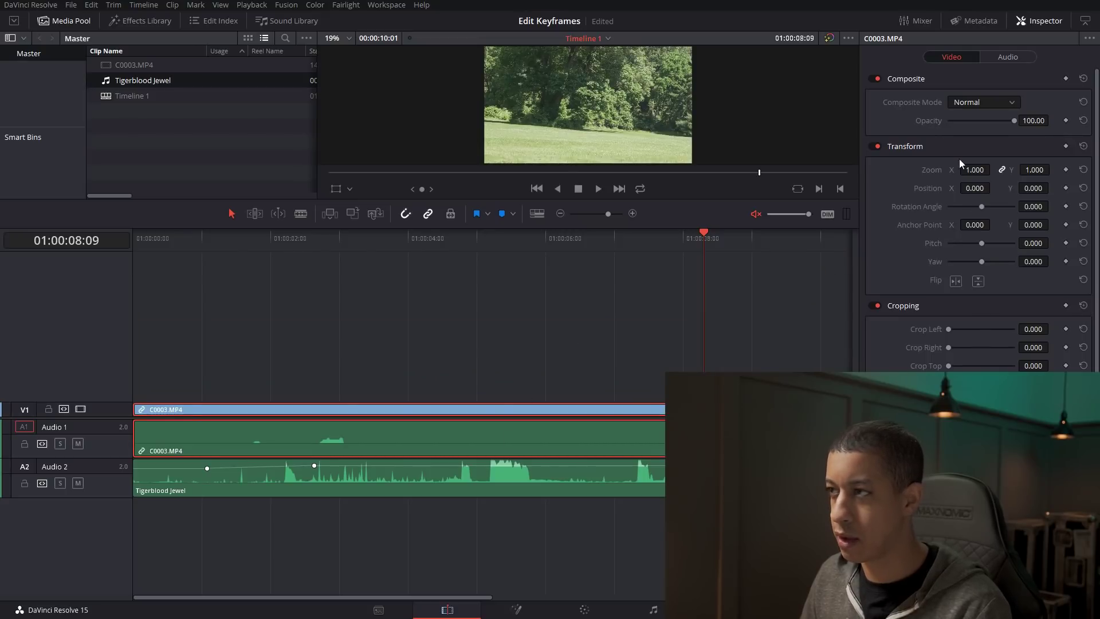
key("[")
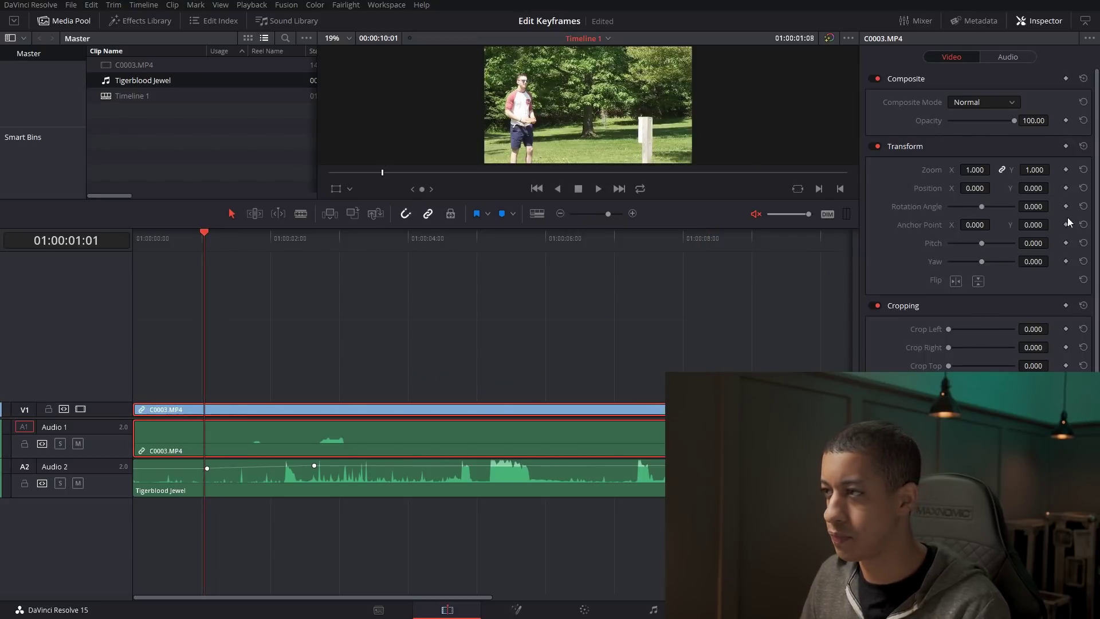
left_click(589, 237)
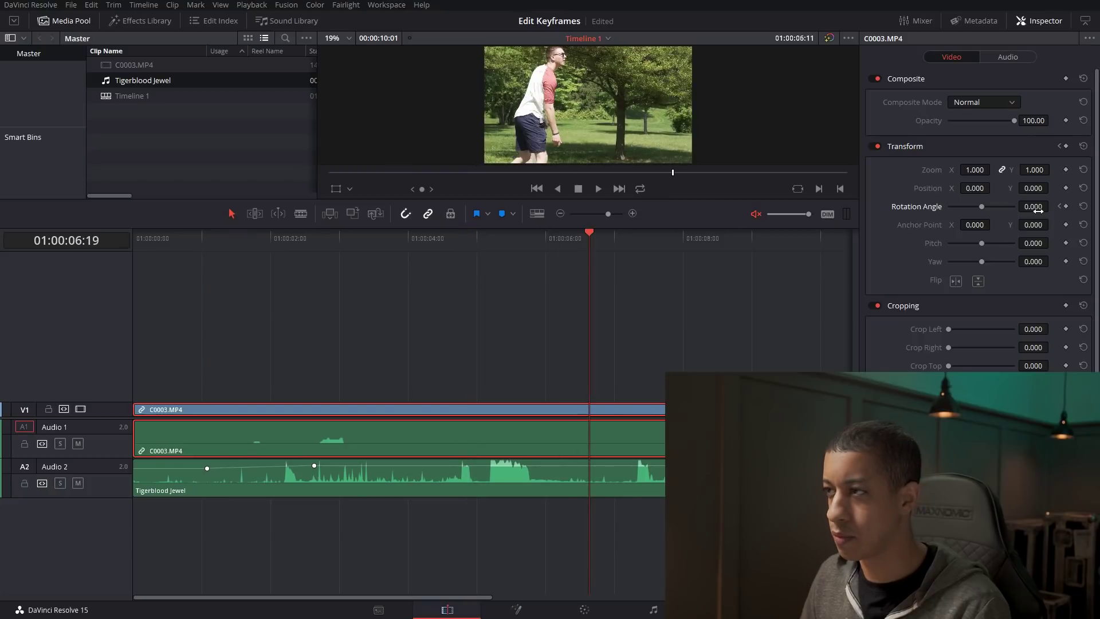
left_click_drag(1051, 206, 992, 223)
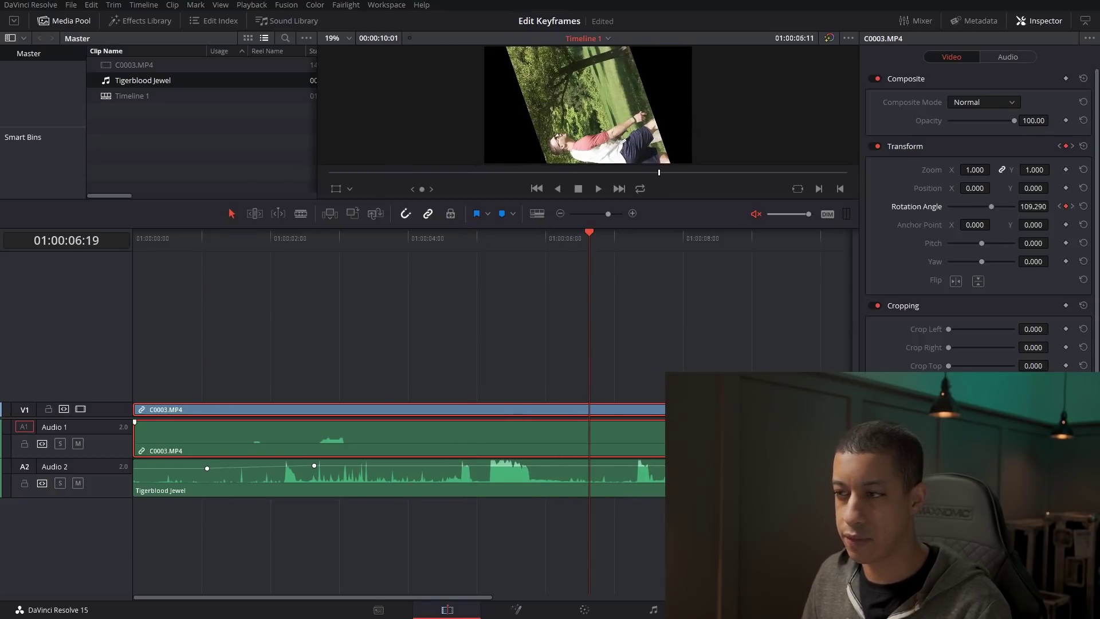
Step: Show the Rotation Angle curve under the clip and select its last keyframe
key("shift+c")
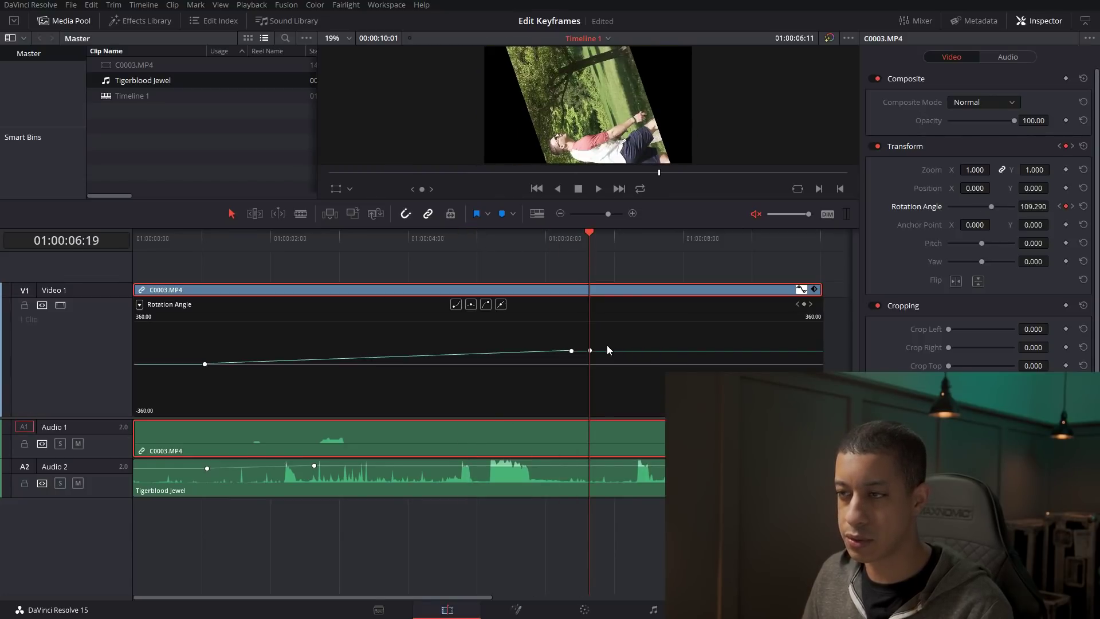
mouse_move(572, 350)
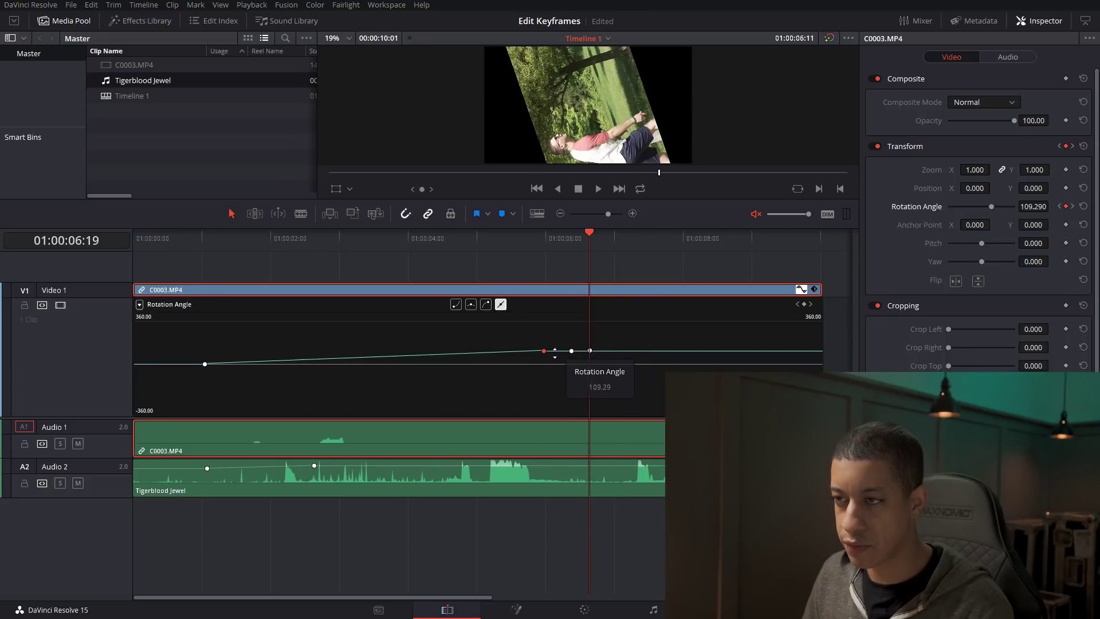
left_click(544, 350)
Step: Ease the rotation keyframe into an S-curve, delete the two extra keyframes, then select Tigerblood Jewel
left_click(471, 304)
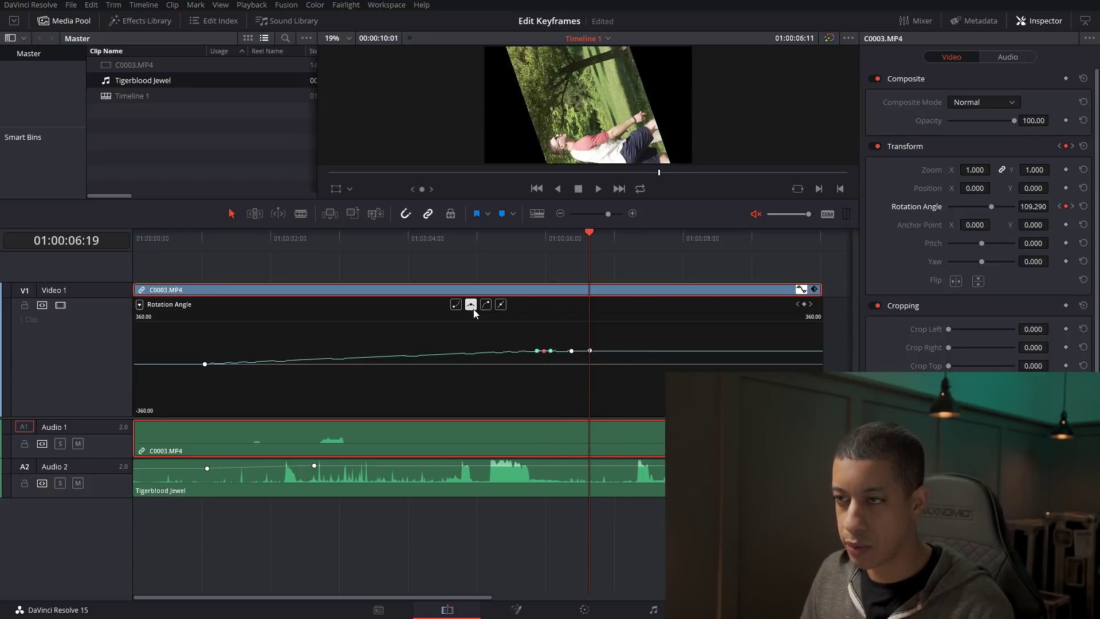
left_click_drag(544, 351, 438, 354)
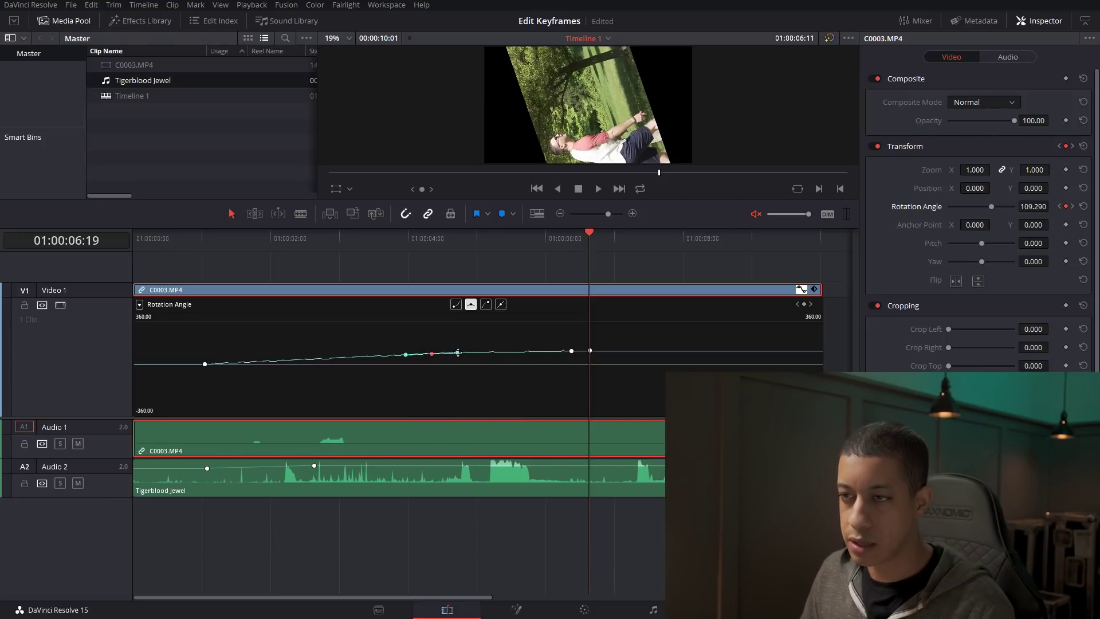
mouse_move(452, 352)
left_mouse_down()
mouse_move(459, 361)
mouse_move(467, 345)
left_mouse_up()
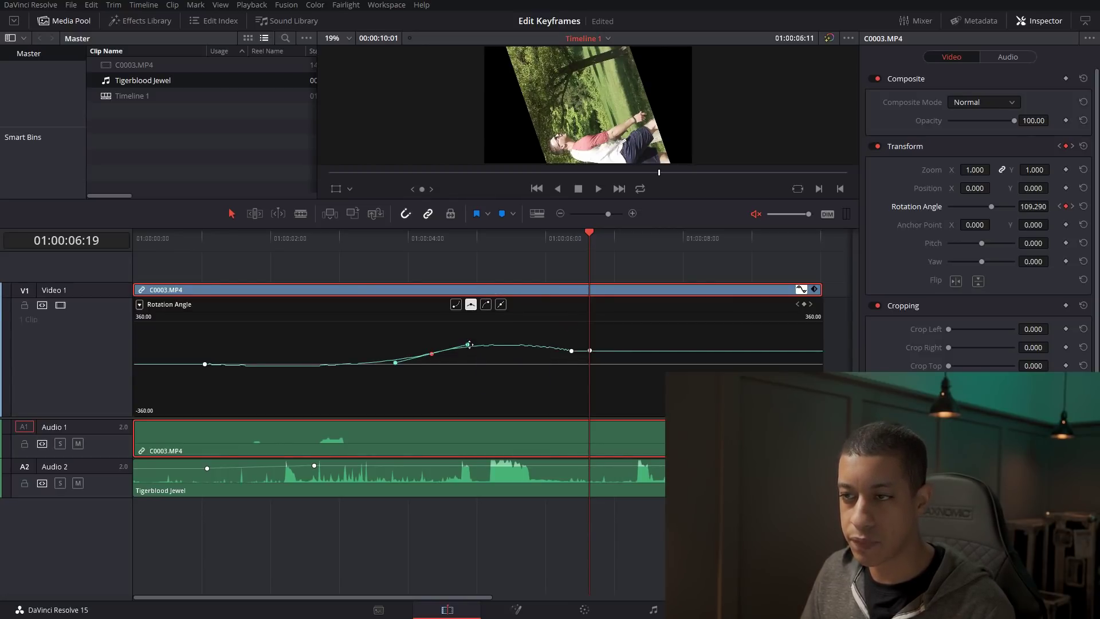
left_click_drag(460, 350, 488, 356)
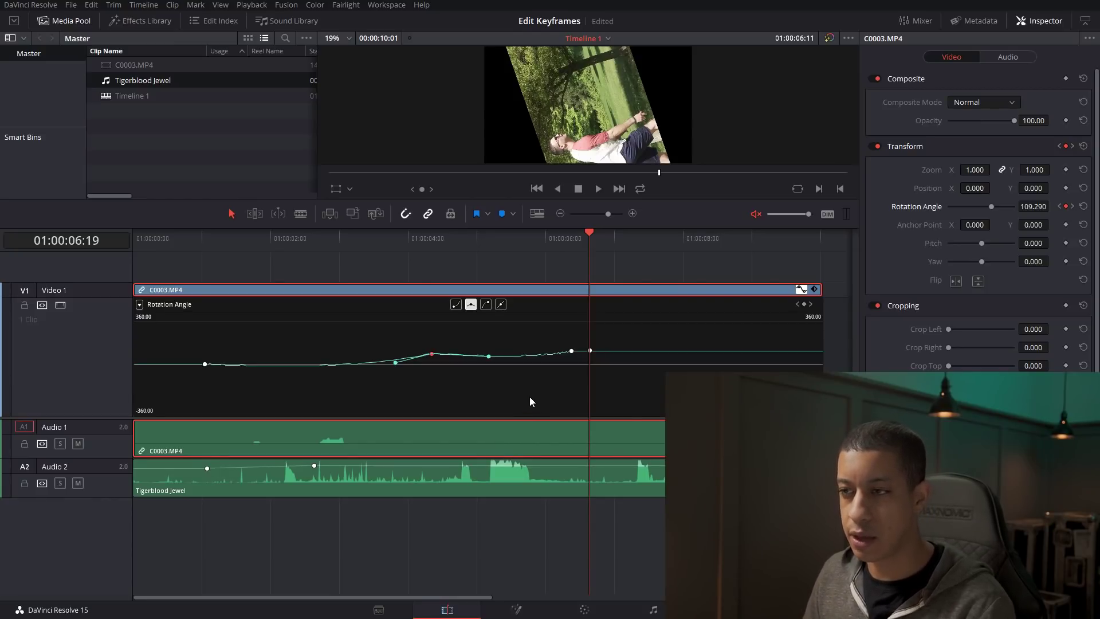
key("Delete")
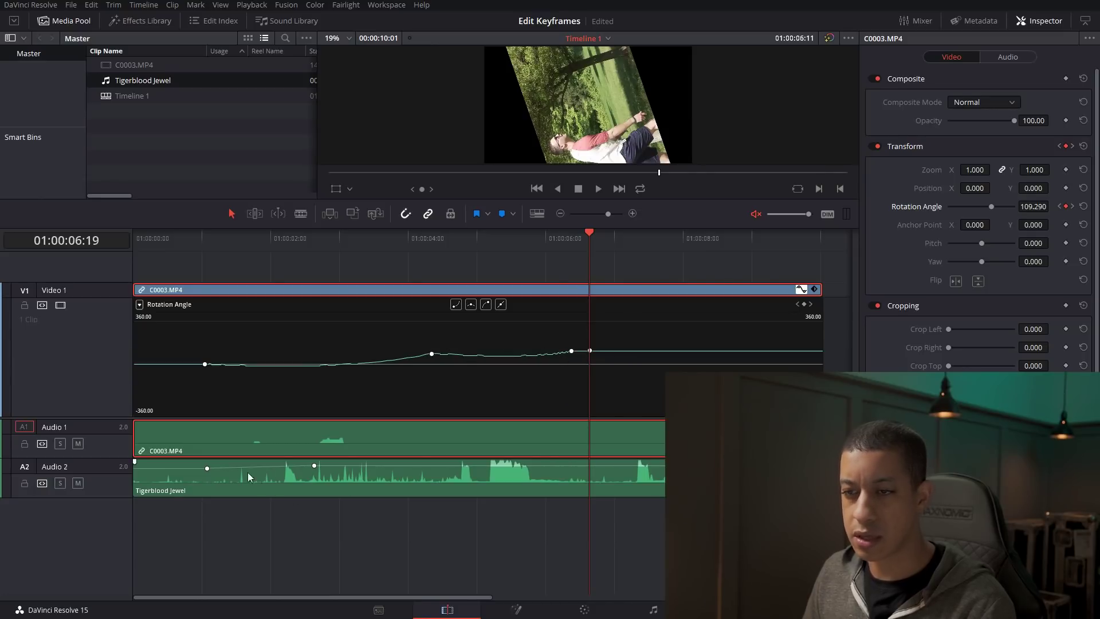
left_click(423, 492)
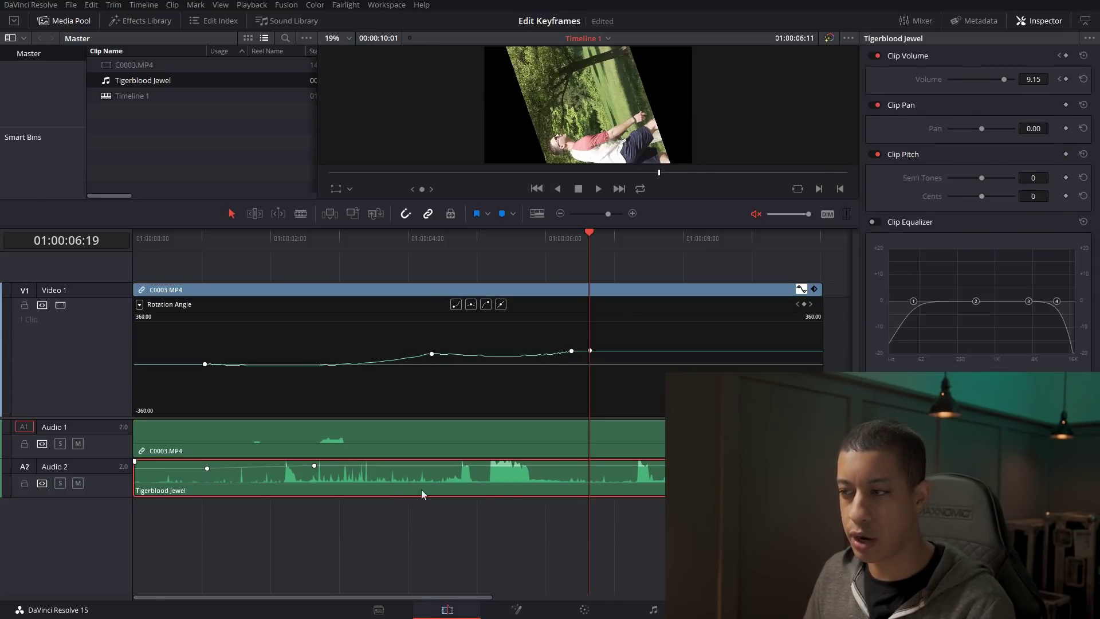
Step: Make the audio tracks as tall as possible in Timeline View Options
left_click(537, 213)
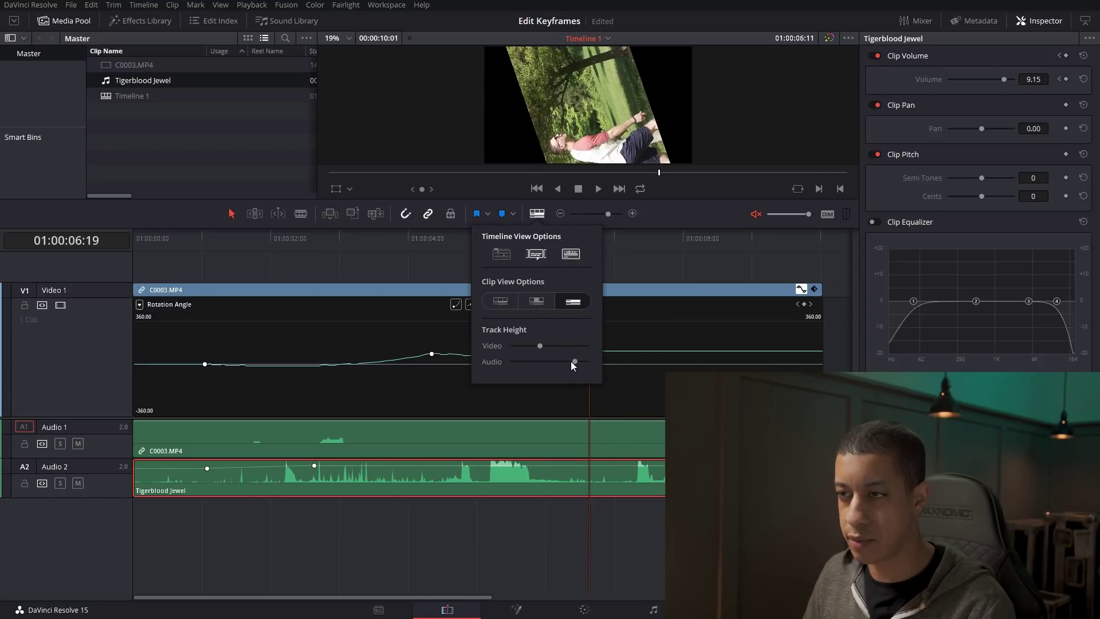
left_click_drag(572, 359, 603, 362)
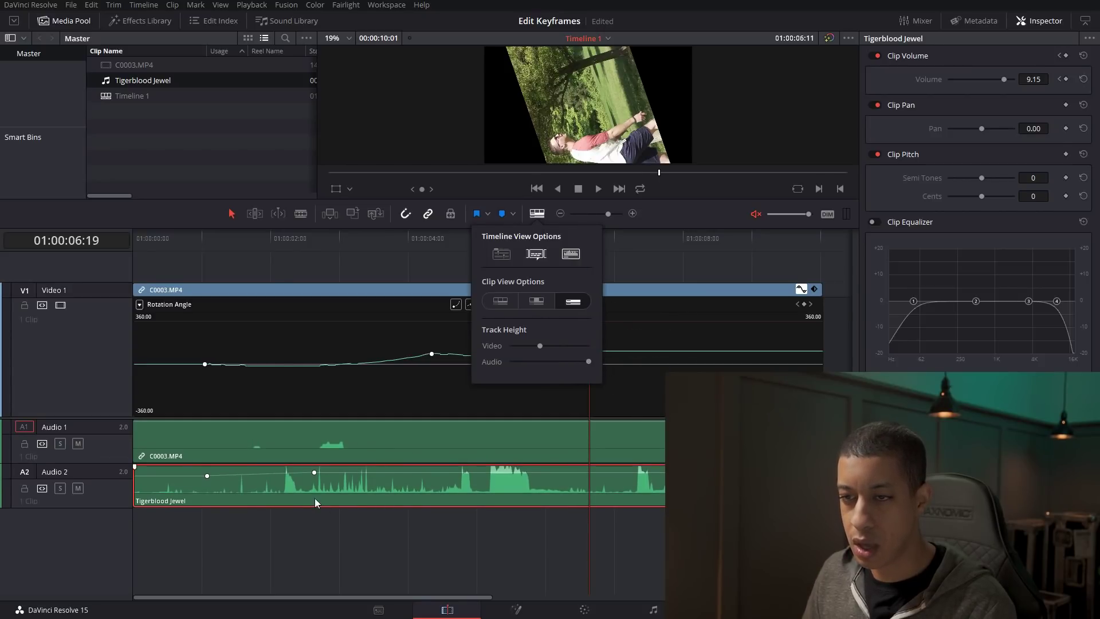
left_click(355, 504)
Step: Shape the Tigerblood Jewel volume curve to climb through keyframes to 17.26, then dip at the end
key("shift+c")
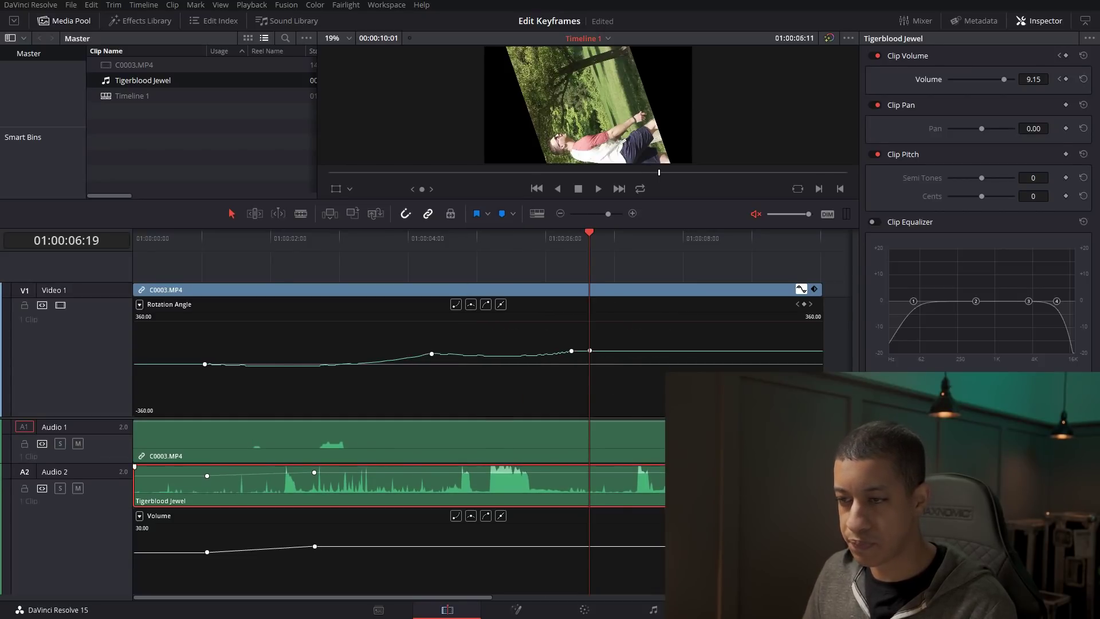
left_click_drag(315, 546, 443, 545)
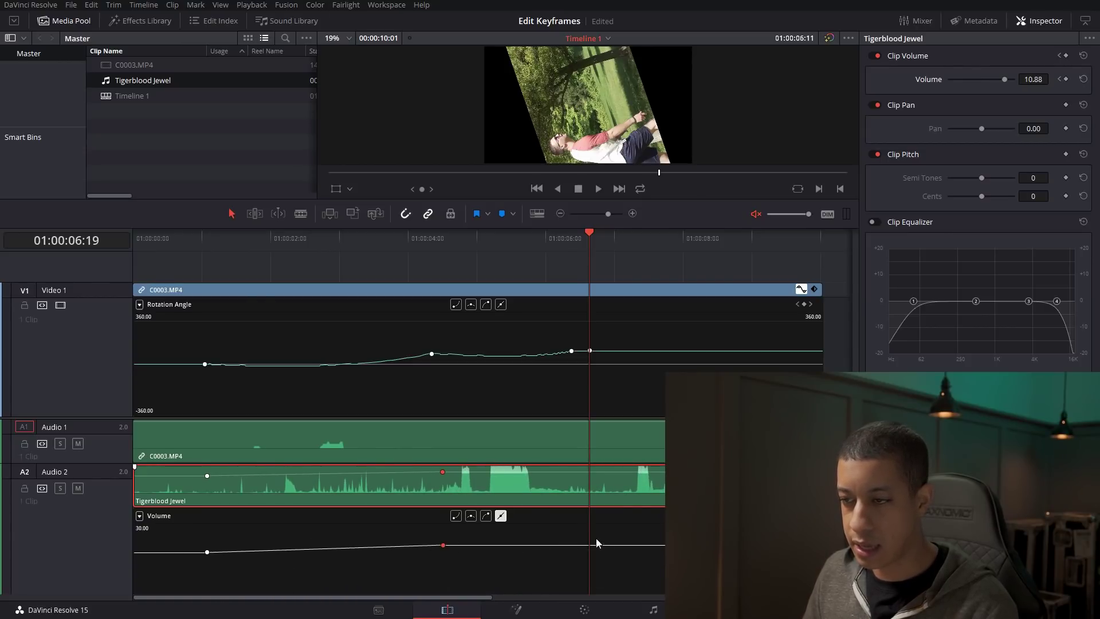
left_click(634, 545, "alt")
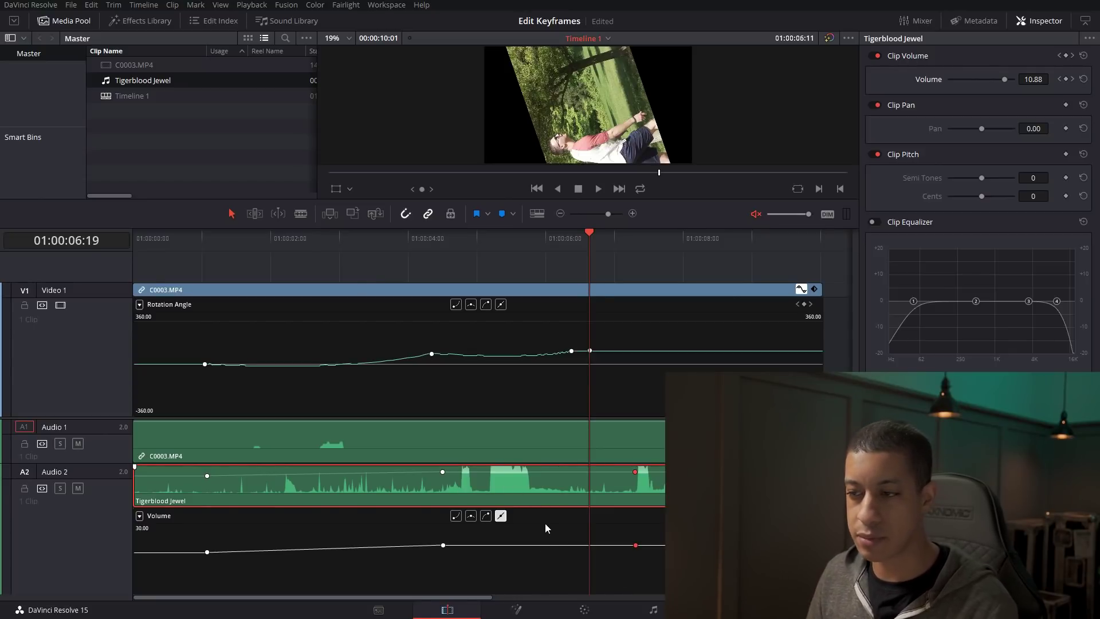
mouse_move(553, 544)
left_click_drag(554, 545, 550, 545)
left_click(769, 546)
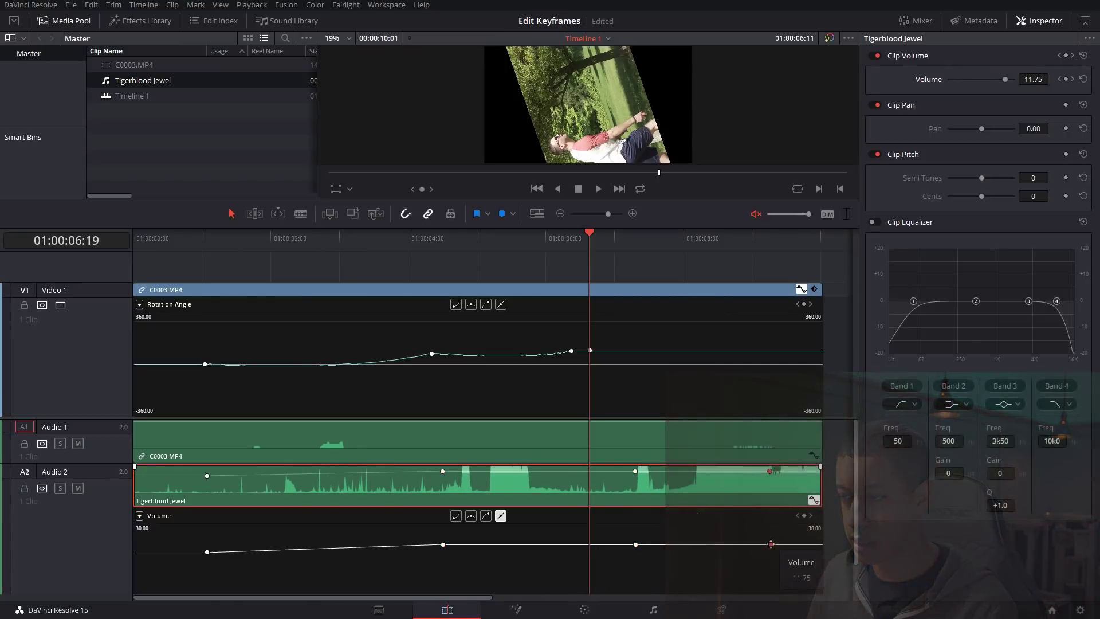
left_click_drag(769, 545, 770, 557)
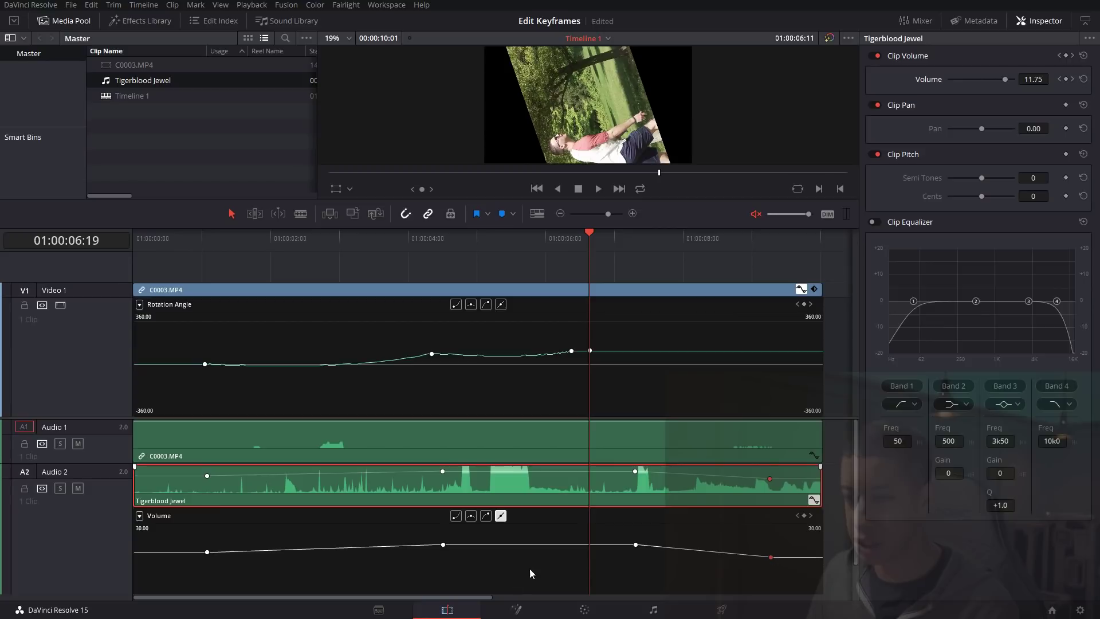
left_click_drag(533, 545, 533, 544)
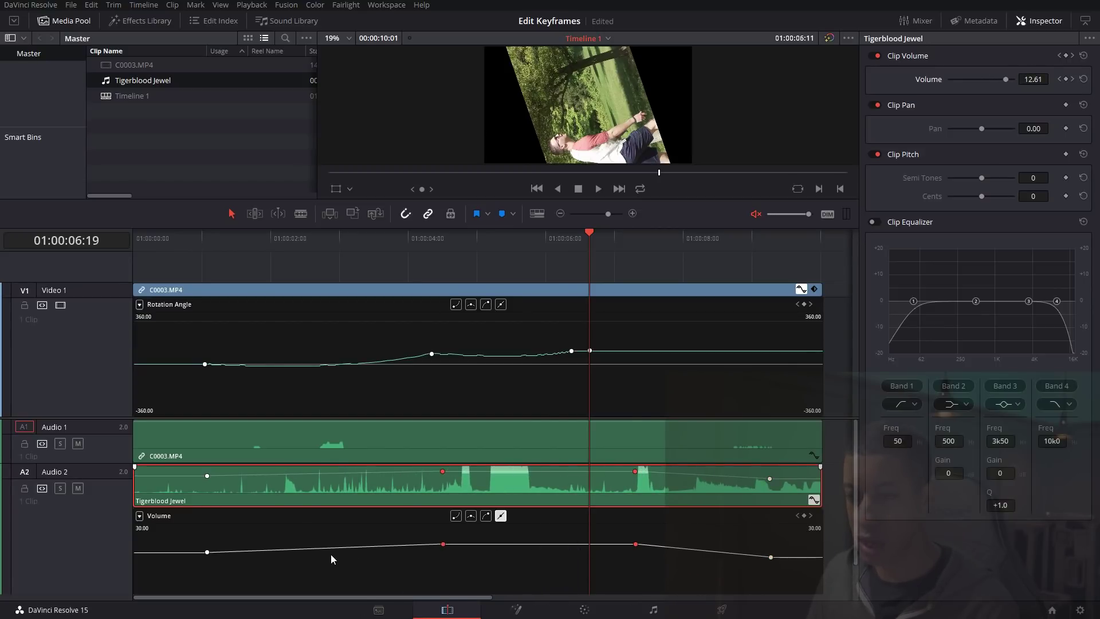
mouse_move(318, 547)
left_mouse_down()
mouse_move(320, 559)
mouse_move(325, 545)
left_mouse_up()
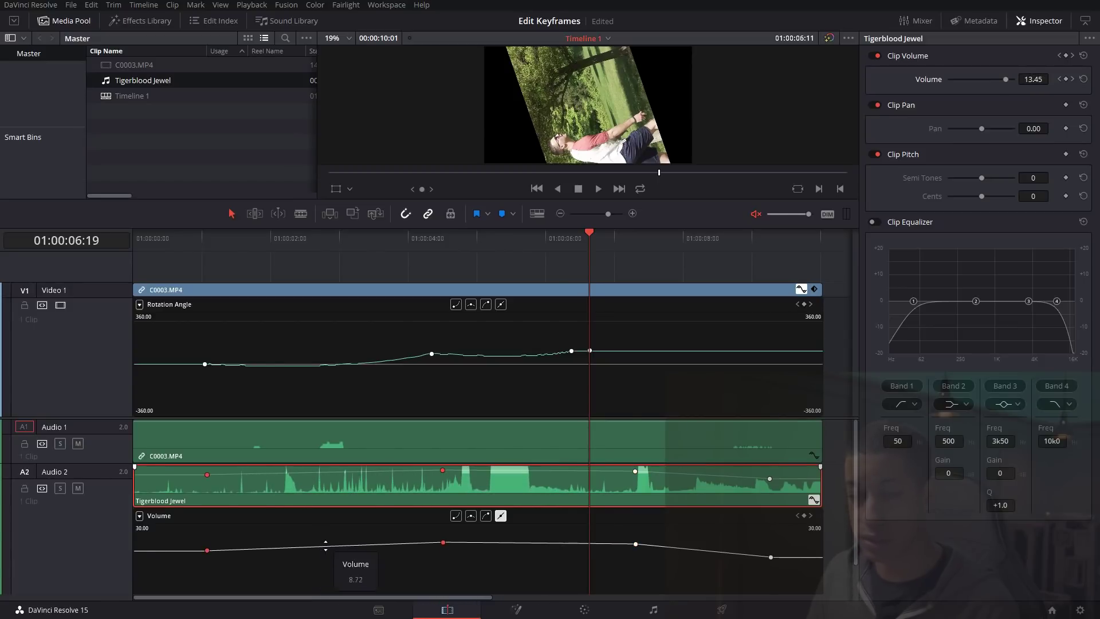
left_click_drag(646, 547, 647, 543)
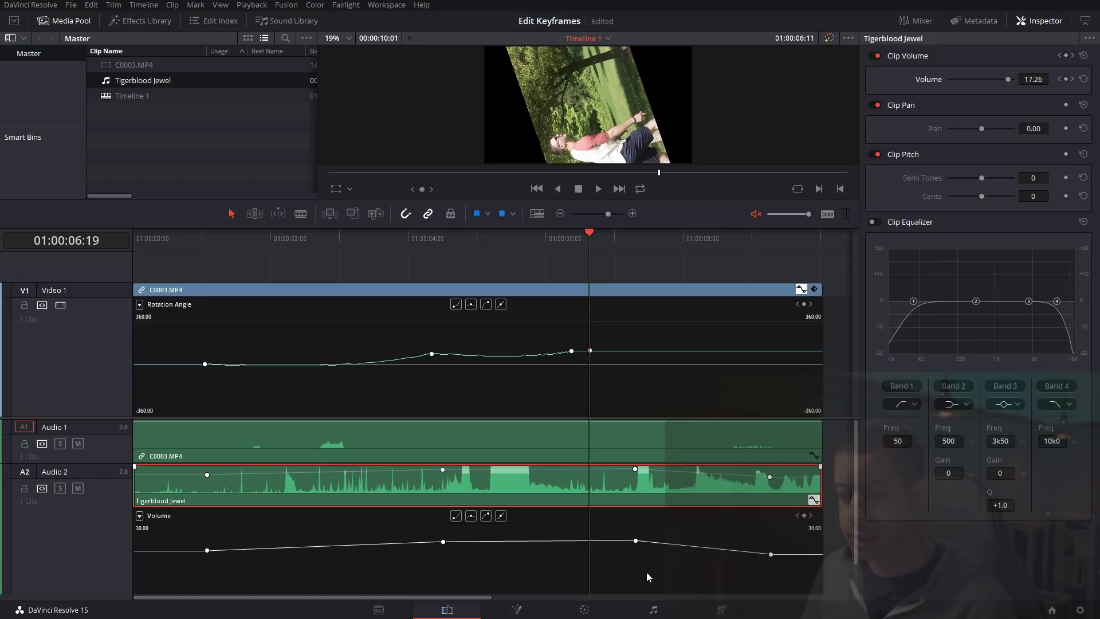
Step: Add volume keyframes and drag them up and down into alternating peaks and dips
left_click(533, 540, "alt")
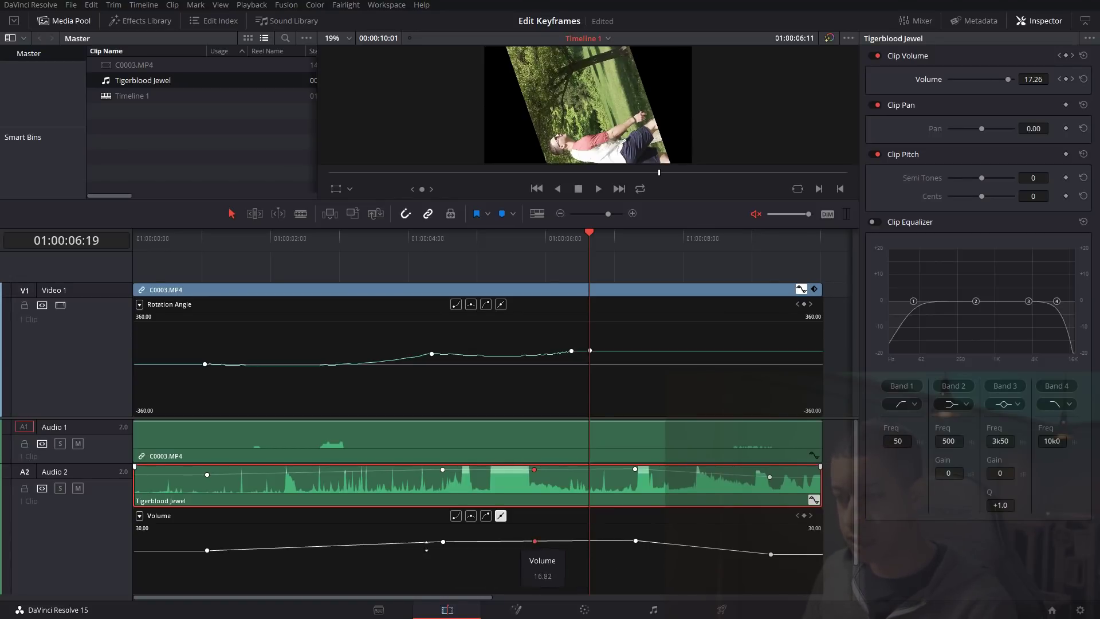
left_click(333, 545, "alt")
left_click_drag(339, 547, 671, 555)
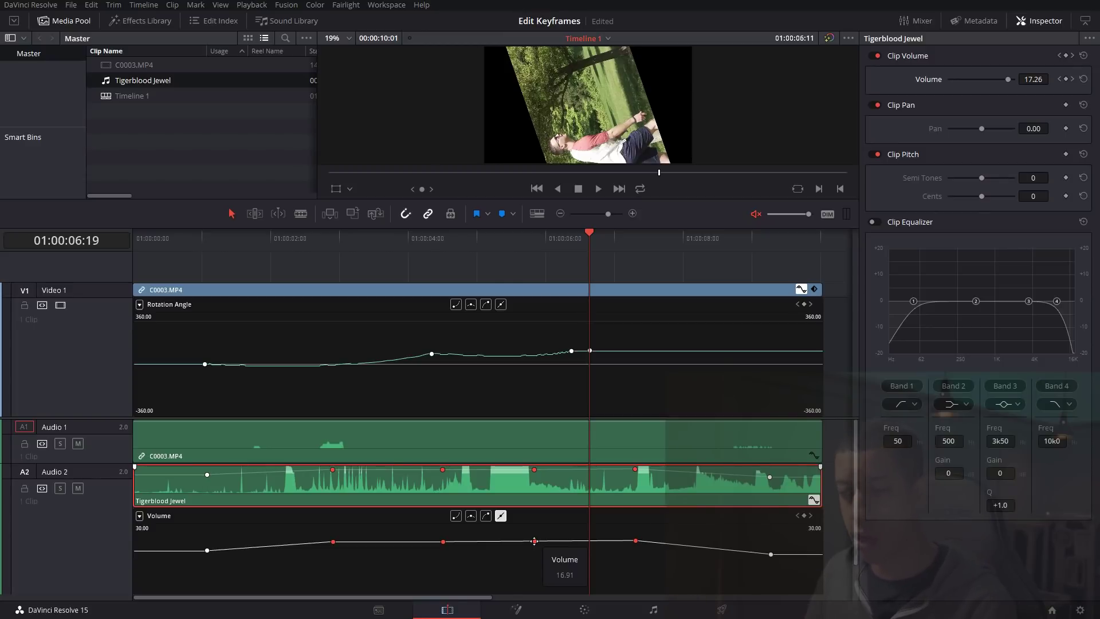
mouse_move(635, 540)
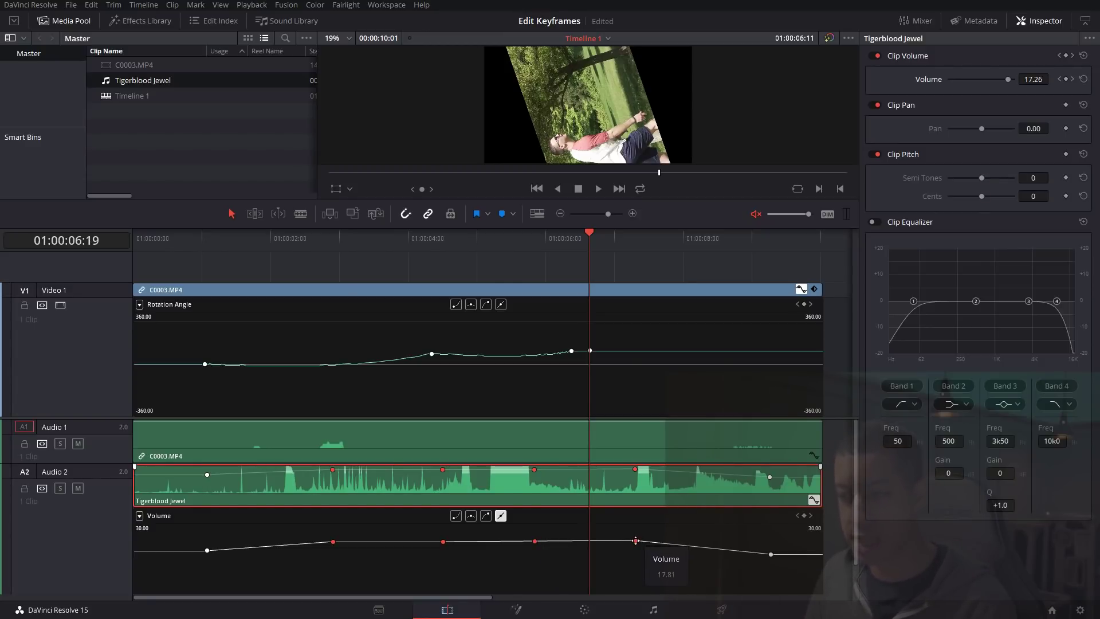
left_click_drag(636, 541, 635, 536)
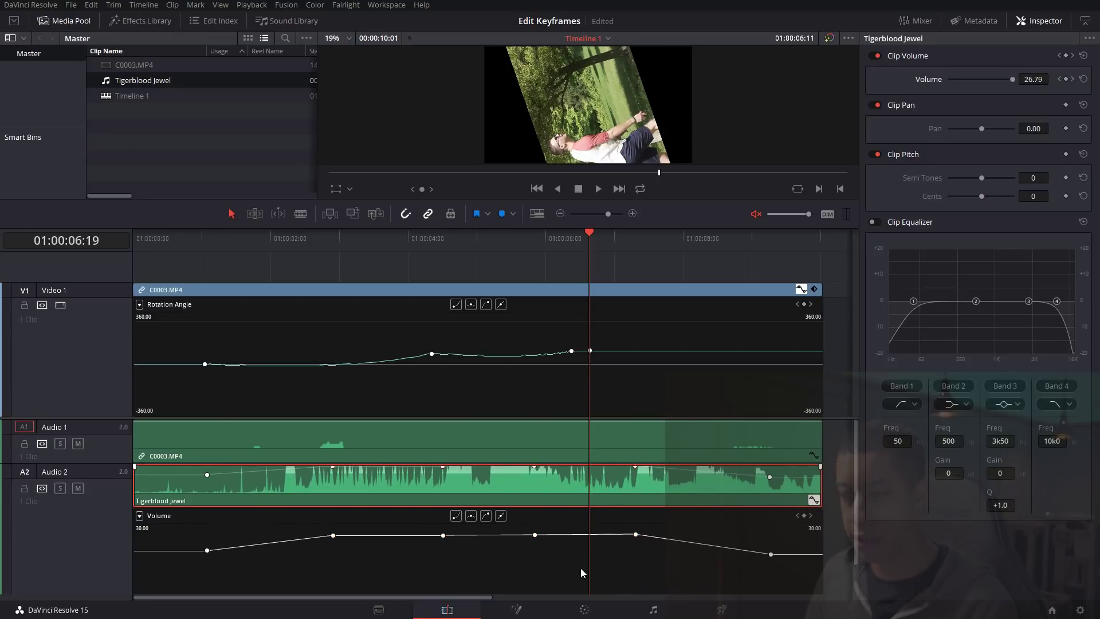
mouse_move(534, 534)
left_click_drag(534, 534, 534, 555)
left_click_drag(443, 535, 433, 525)
left_click_drag(332, 535, 337, 551)
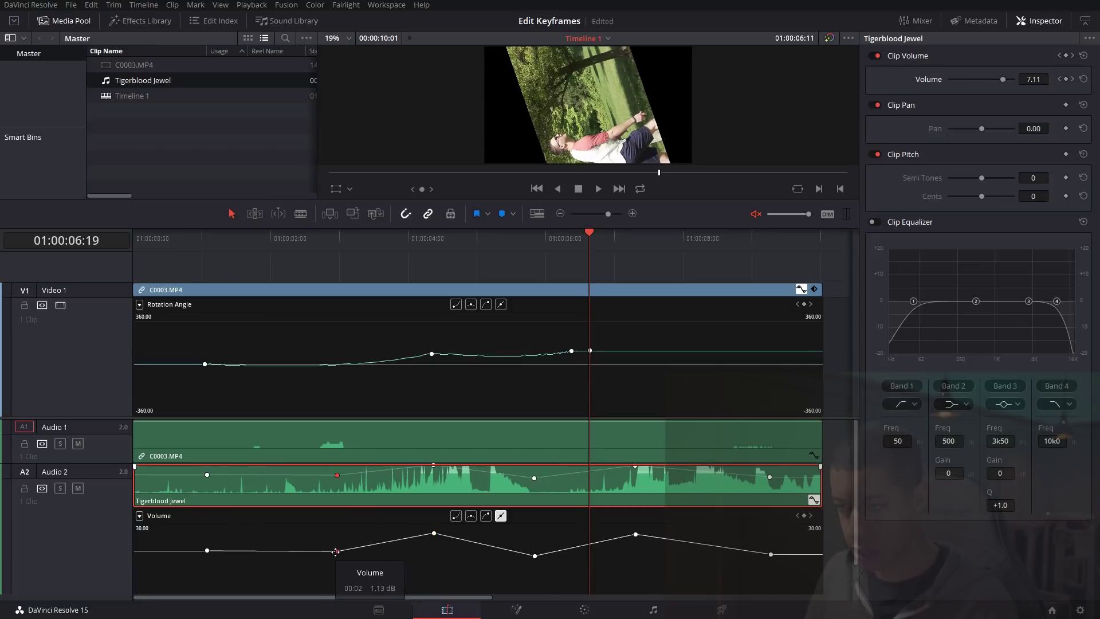
Step: Move four selected volume keyframes together and raise the section between two keyframes
left_click_drag(681, 521, 320, 585)
mouse_move(632, 535)
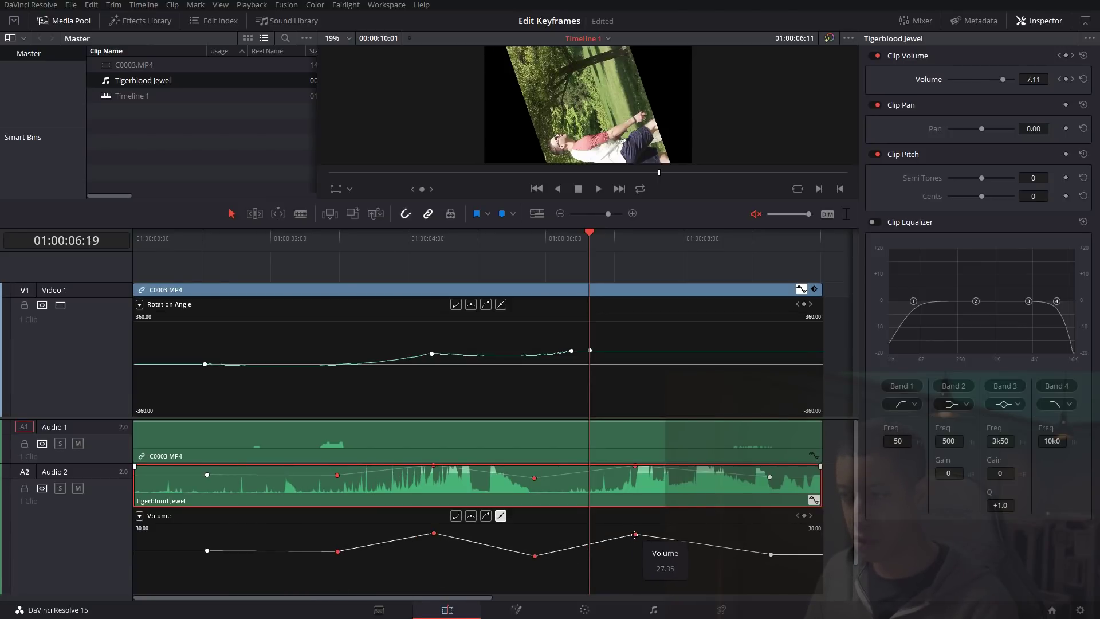
left_click_drag(630, 536, 329, 589)
left_click(632, 559)
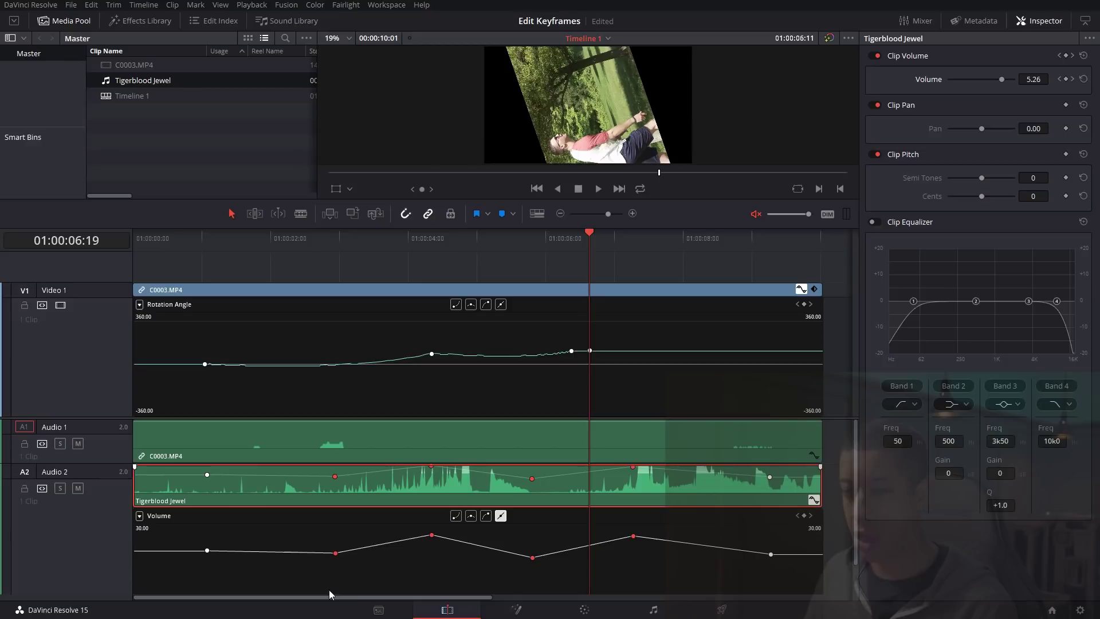
left_click_drag(582, 547, 579, 553)
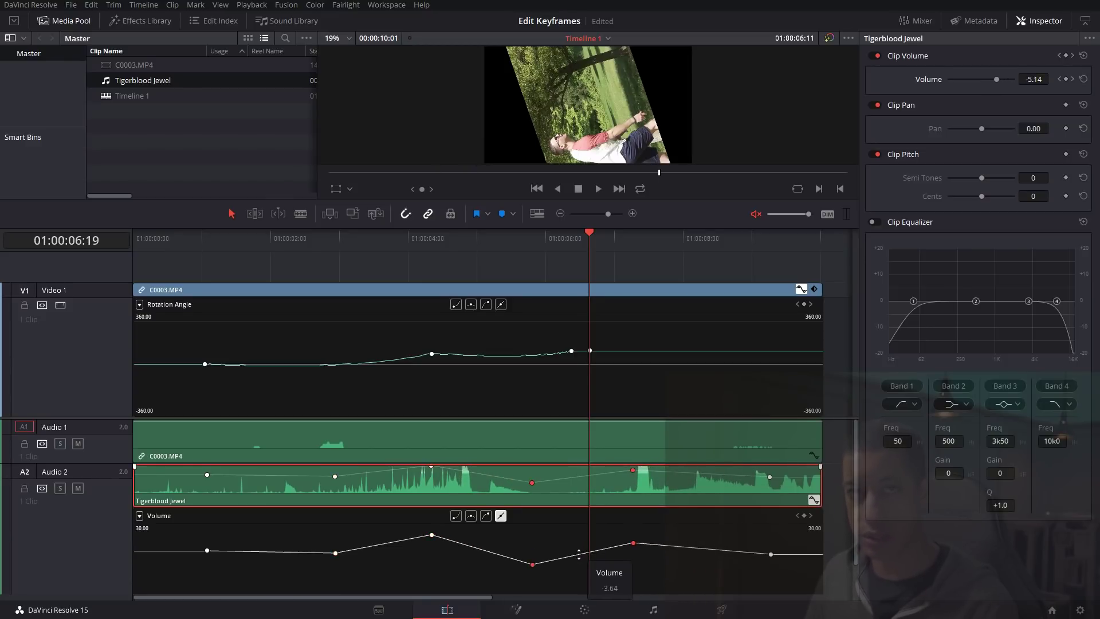
left_click(652, 562)
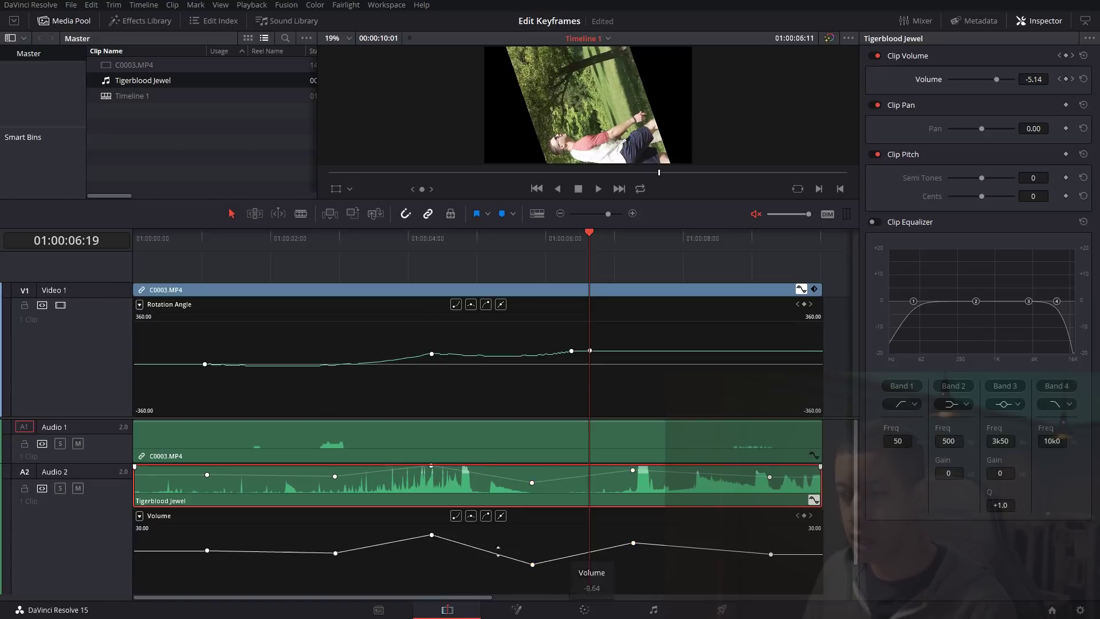
Step: Ease the middle volume keyframes and reshape the dip with bezier handles, peaking at 13.18
left_click_drag(392, 519, 648, 589)
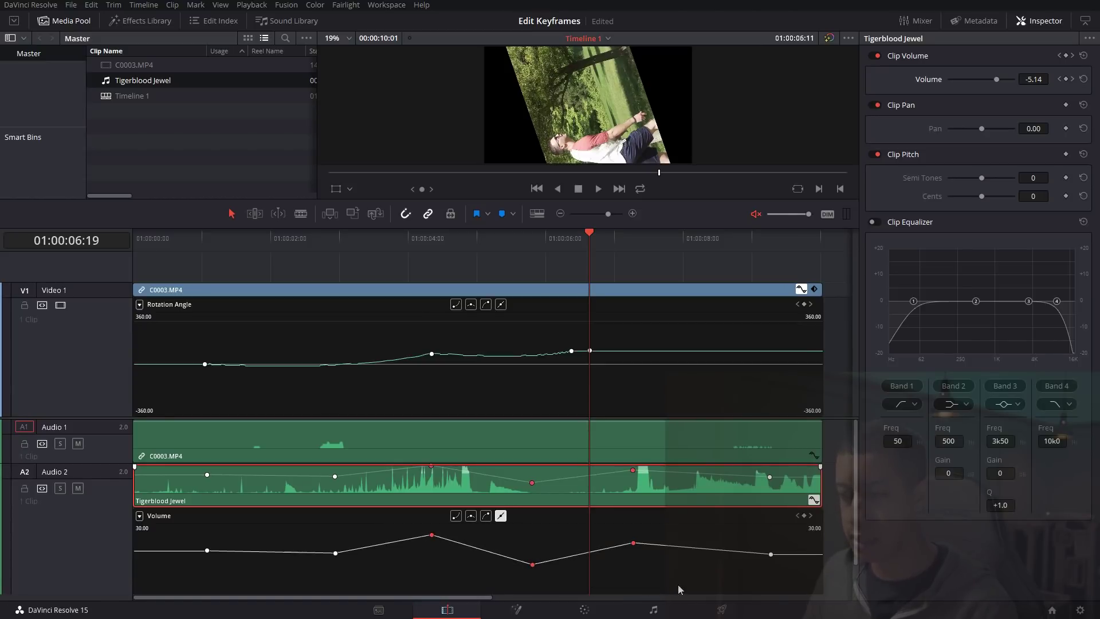
left_click(471, 518)
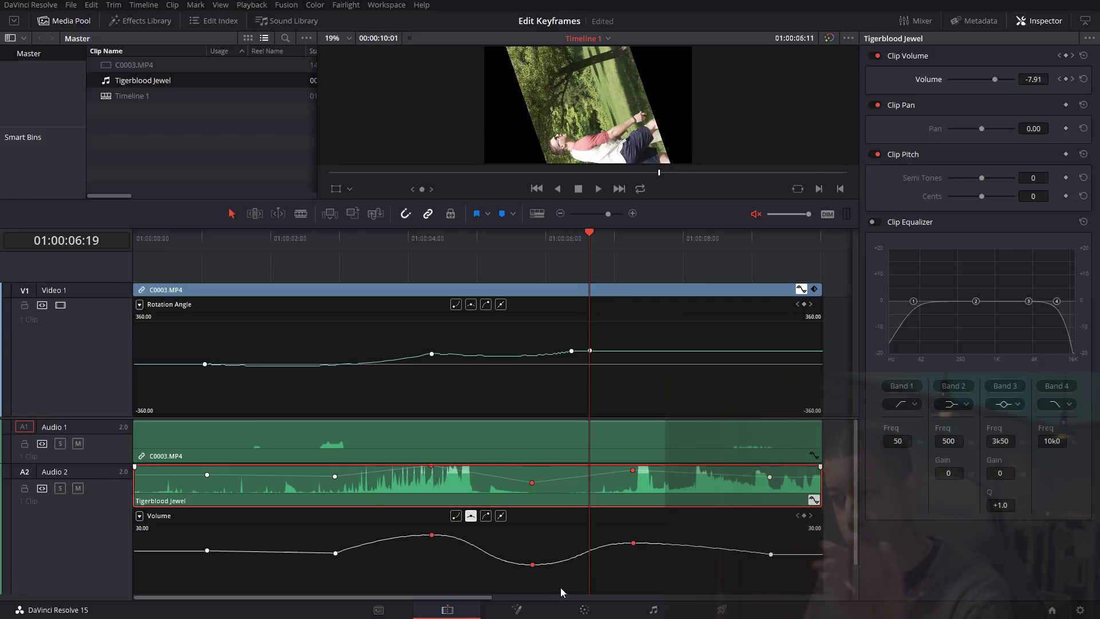
left_click(543, 584)
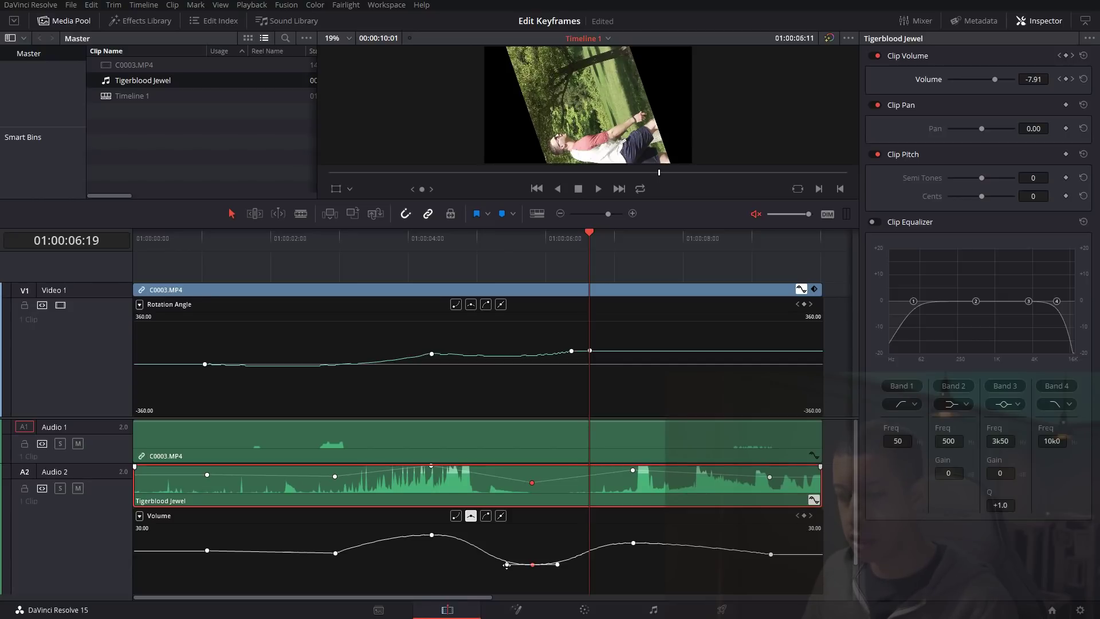
mouse_move(503, 567)
left_mouse_down()
mouse_move(449, 564)
mouse_move(489, 561)
mouse_move(486, 575)
left_mouse_up()
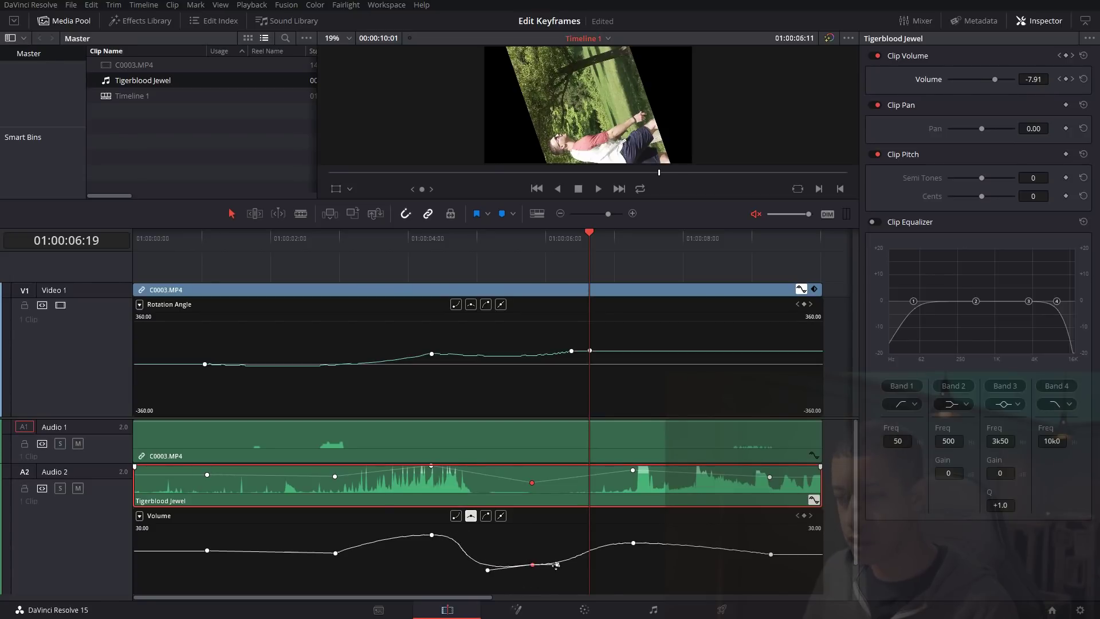
mouse_move(556, 565)
left_mouse_down()
mouse_move(590, 563)
mouse_move(568, 543)
mouse_move(570, 565)
left_mouse_up()
Step: Add Zoom X to C0003.MP4's displayed curves and make it the active curve
left_click(386, 553)
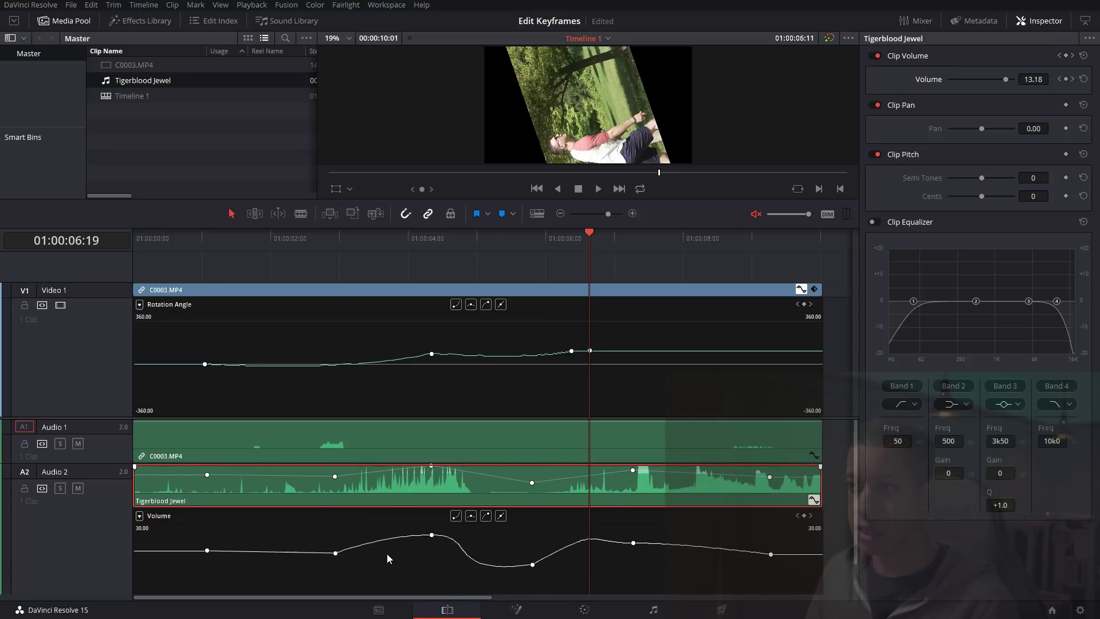
left_click(431, 290)
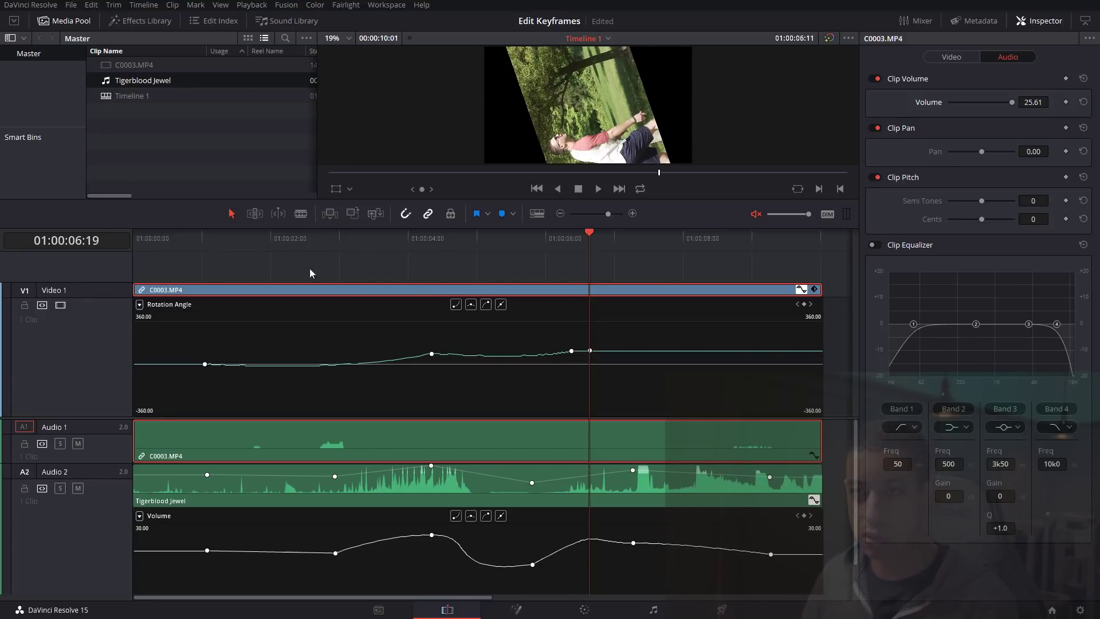
left_click(139, 306)
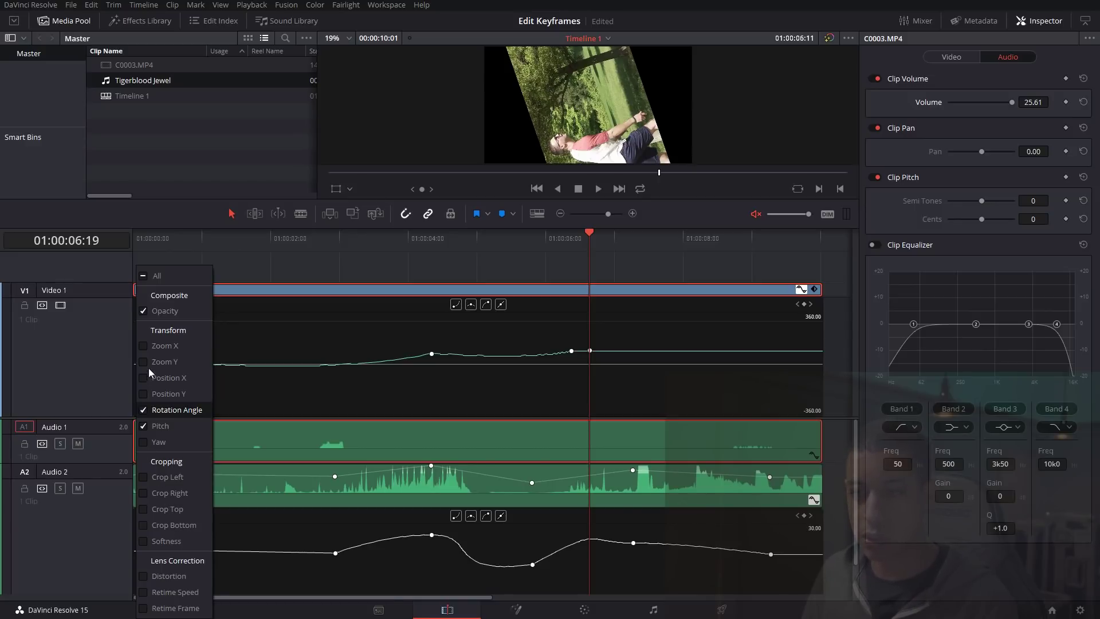
left_click(143, 346)
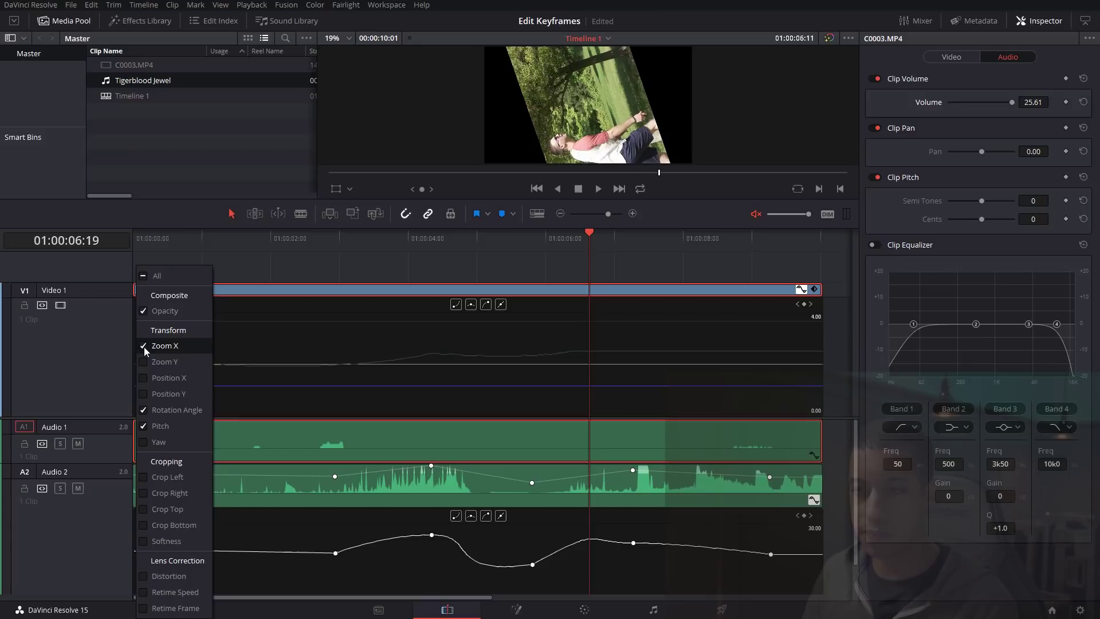
left_click(322, 302)
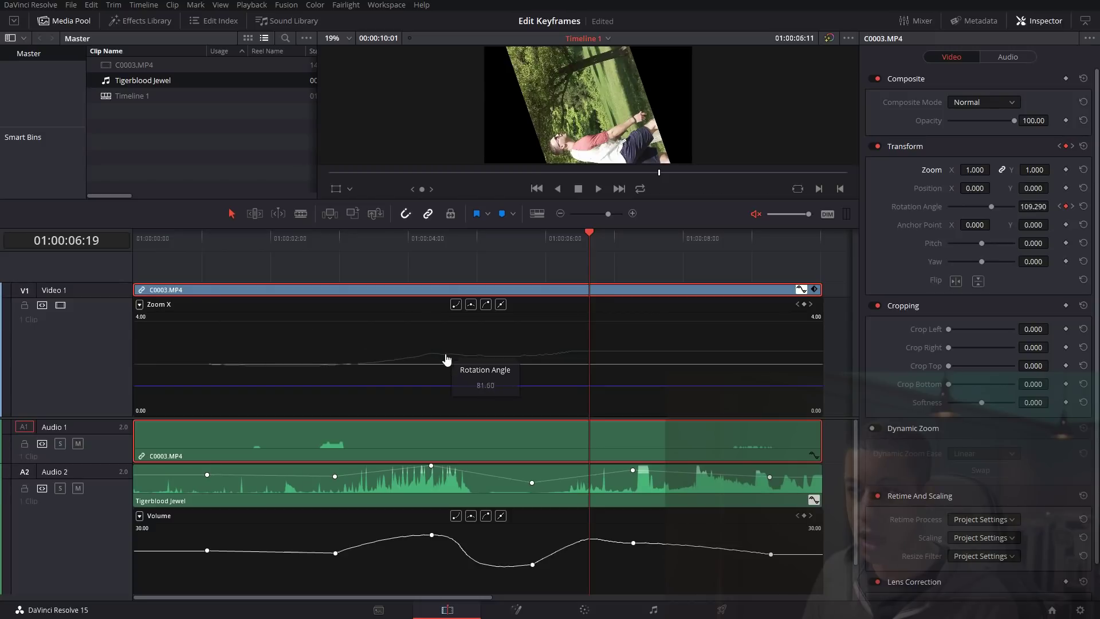
left_click(491, 361)
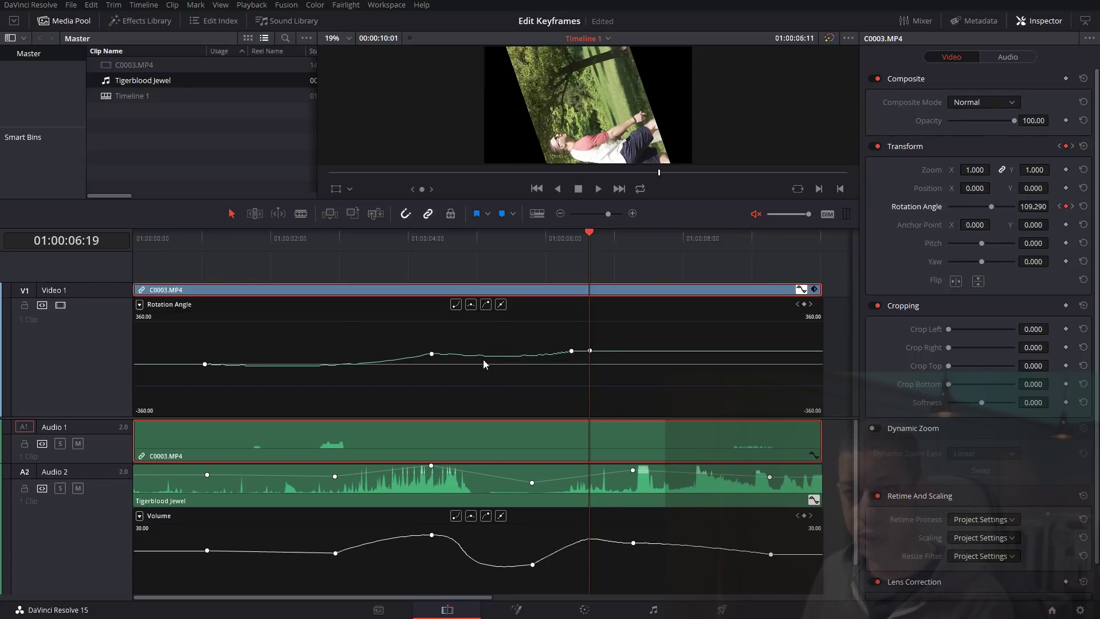
left_click(484, 384)
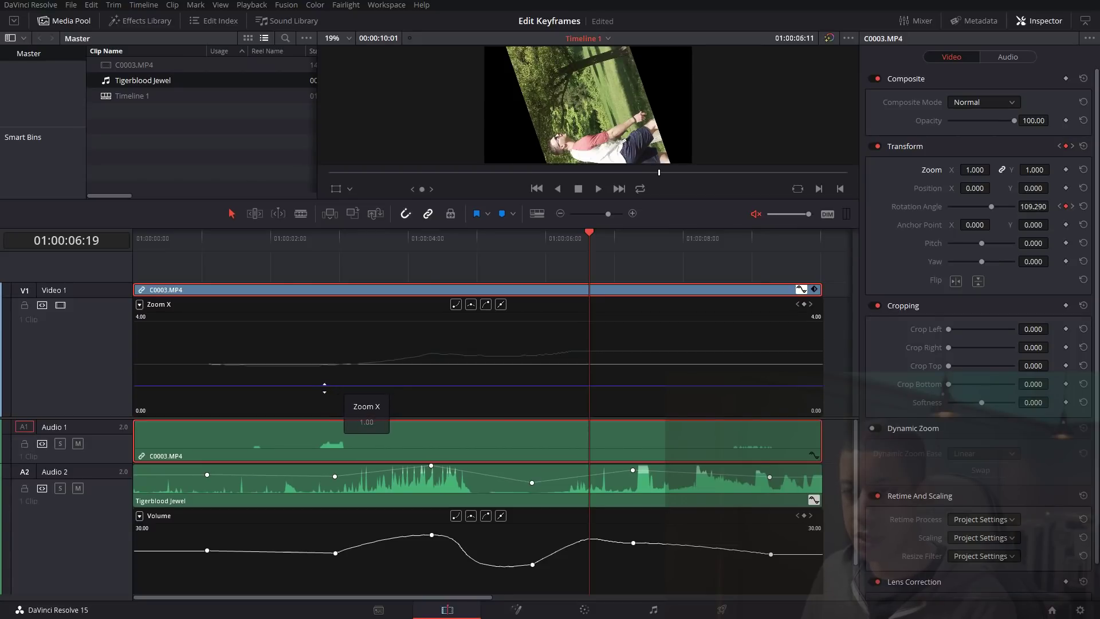
Step: Add Zoom X keyframes and raise the last one to 1.291 at 01:00:06:19
left_click(307, 387, "alt")
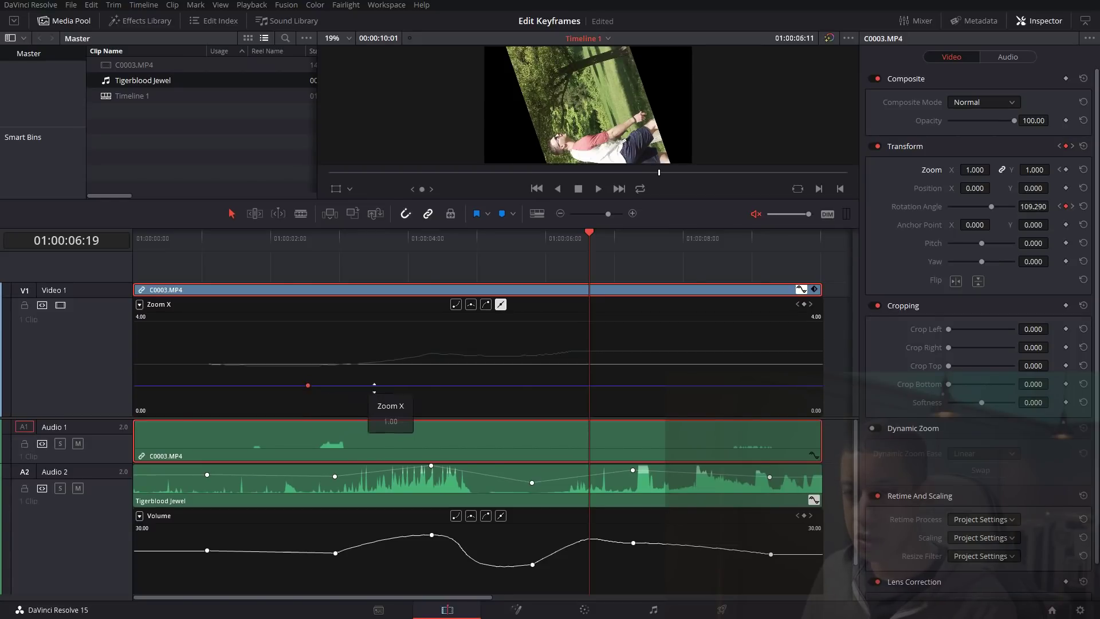
left_click(557, 386, "alt")
left_click(564, 386, "alt")
left_click_drag(564, 385, 644, 346)
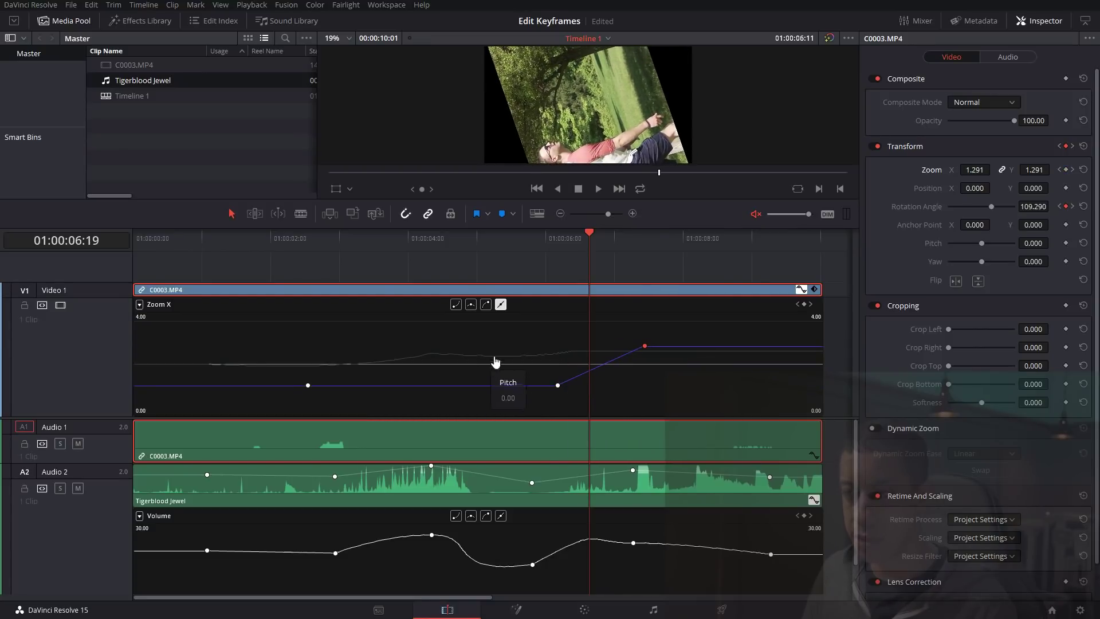
Step: Switch the curve view to Opacity, then Rotation Angle, and jump to the previous keyframe
left_click(380, 322)
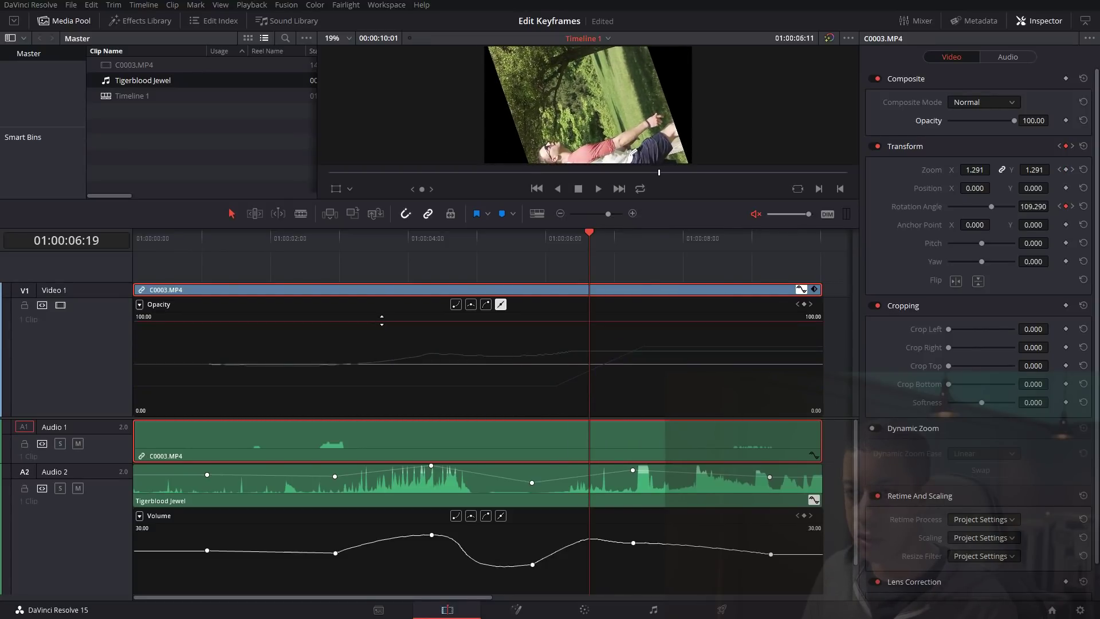
left_click(436, 359)
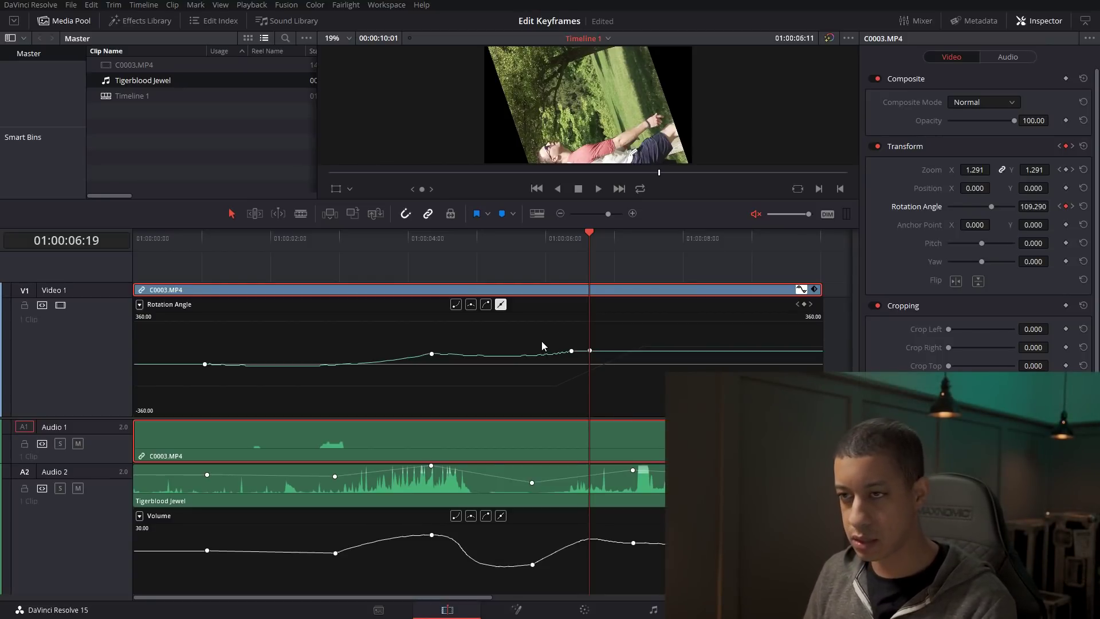
key("j")
key("bracketleft")
key("bracketleft")
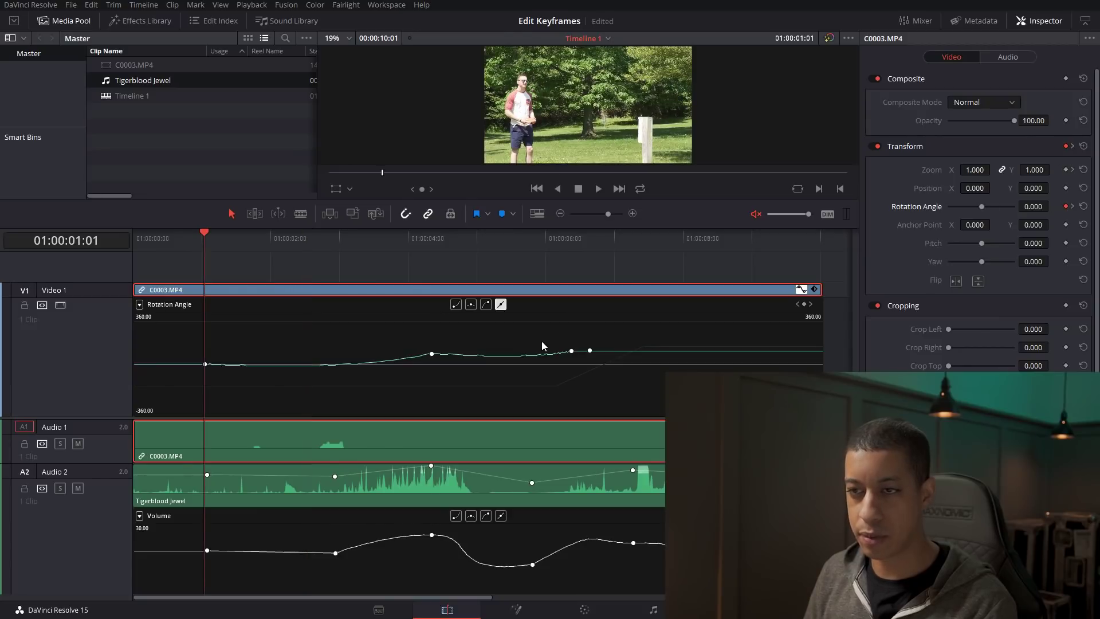
key("bracketright")
key("bracketright")
key("bracketright")
key("bracketright")
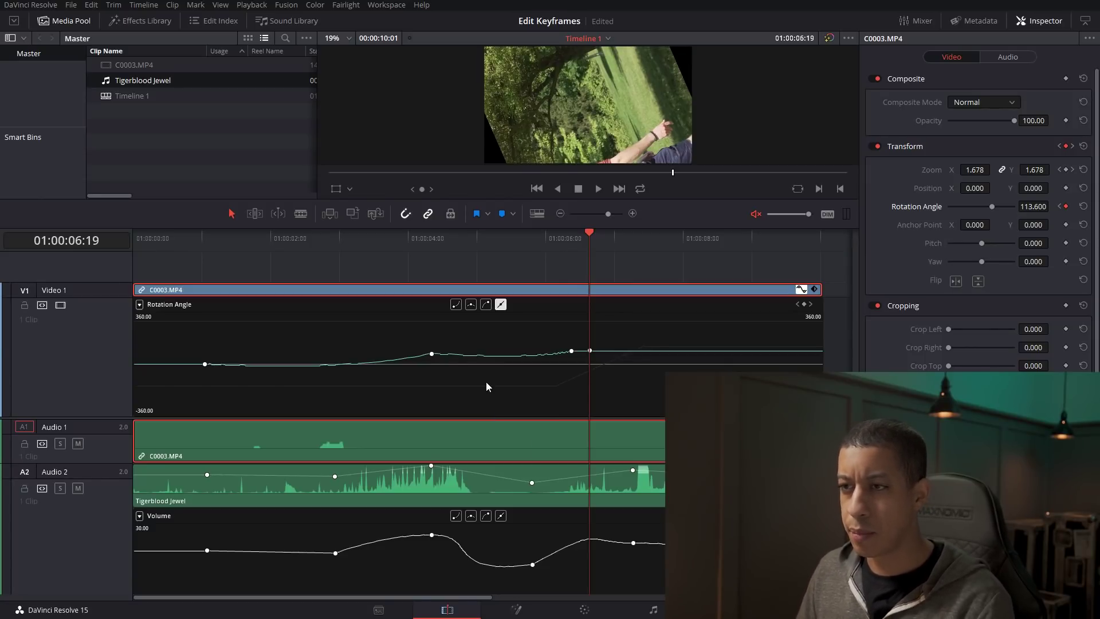
left_click(814, 289)
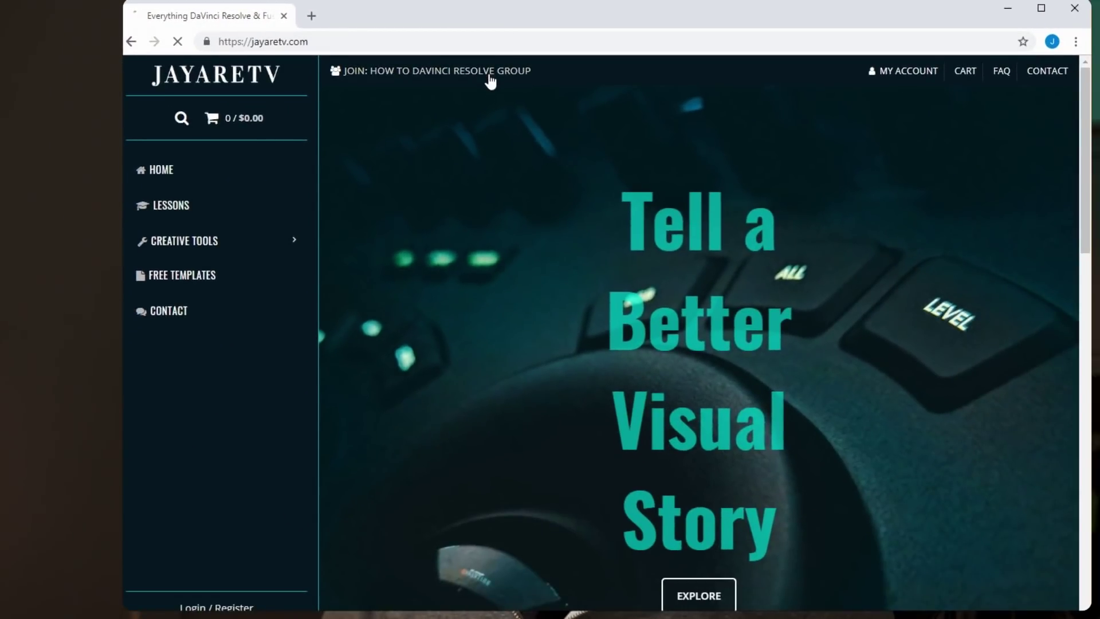
Step: Open the How To DaVinci Resolve Facebook group from the jayaretv.com top bar
left_click(489, 73)
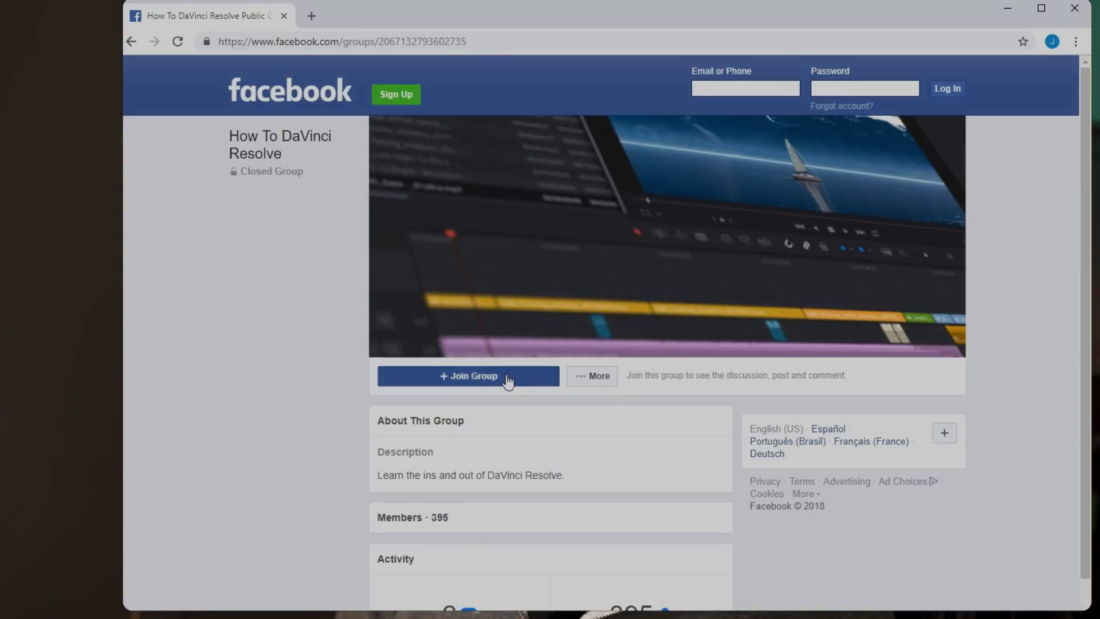